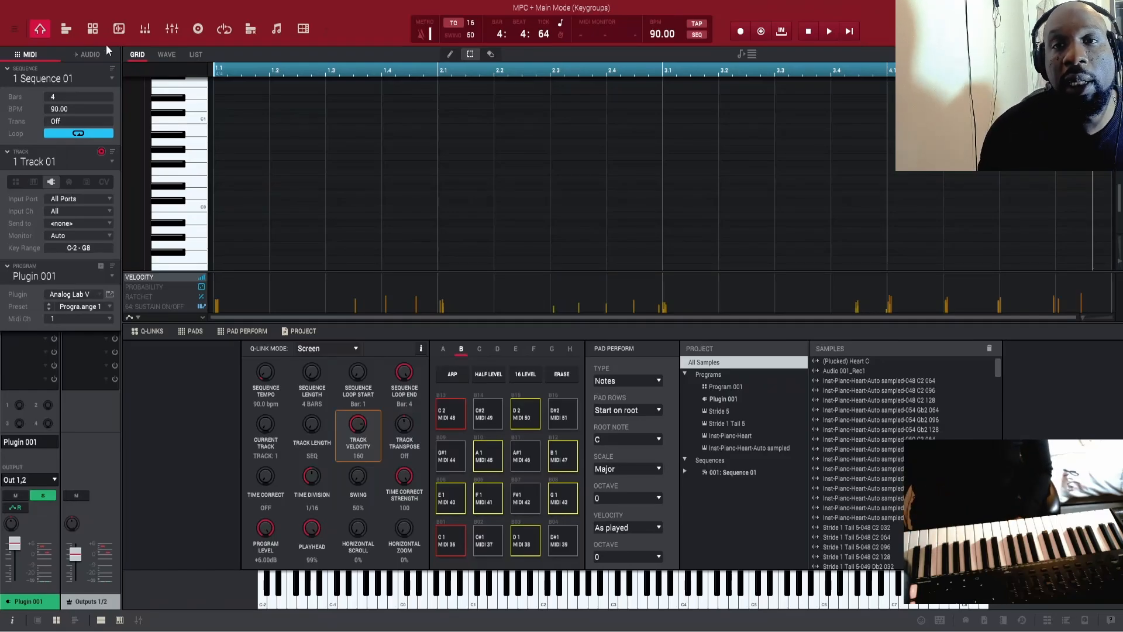
- Open the Auto Sampler for the Plugin 001 track and set the note stride to 1
left_click(110, 295)
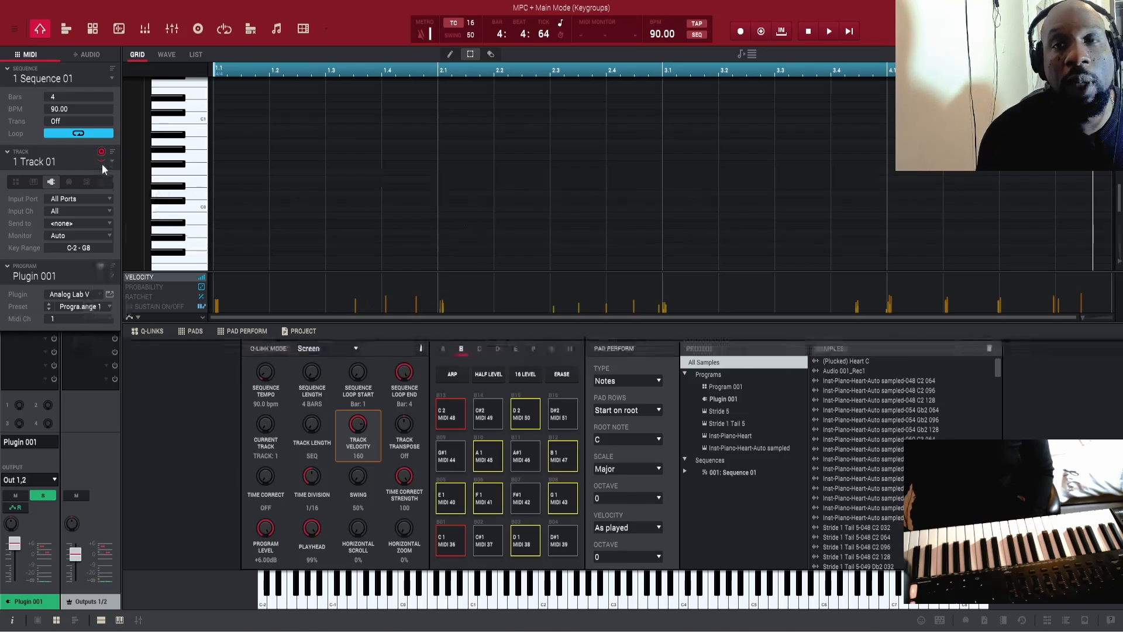
left_click(14, 32)
mouse_move(34, 73)
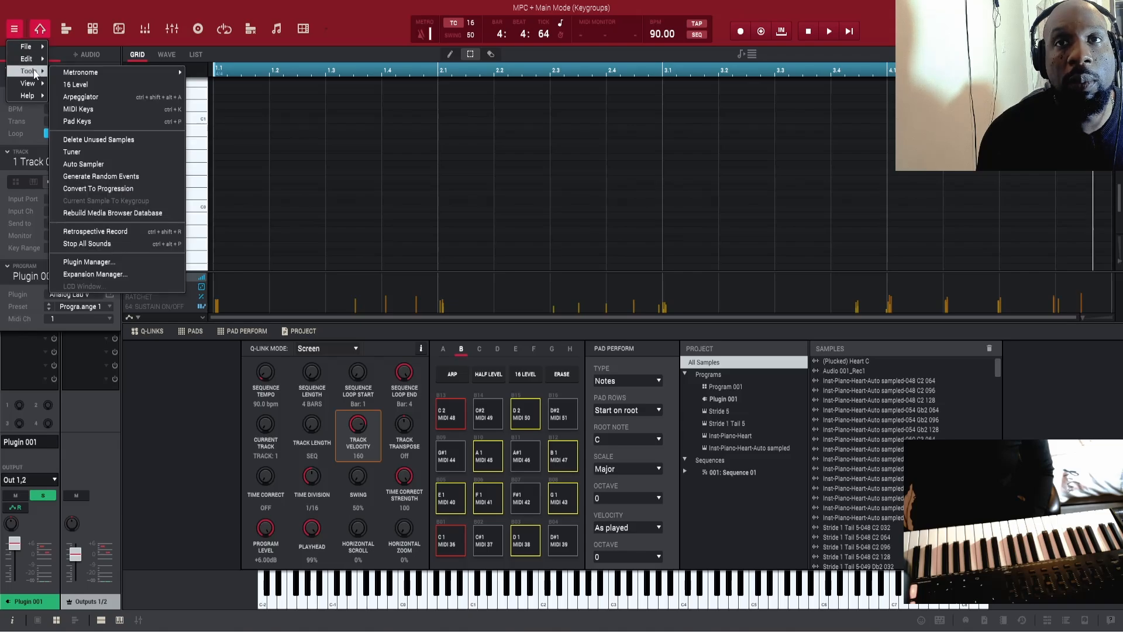
left_click(131, 164)
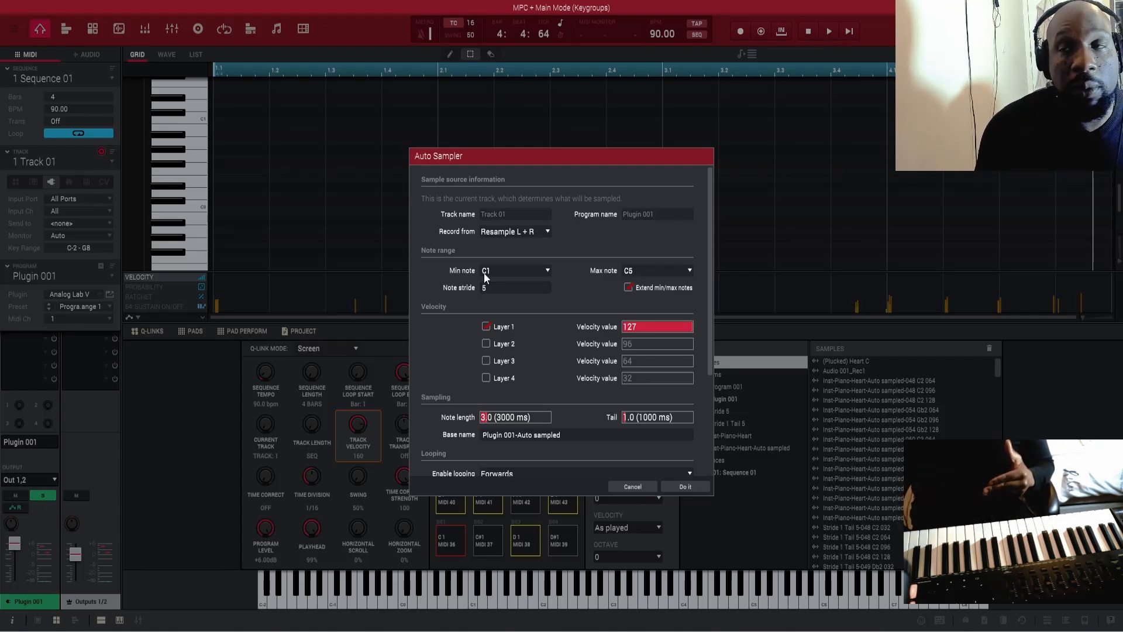
left_click_drag(498, 286, 497, 309)
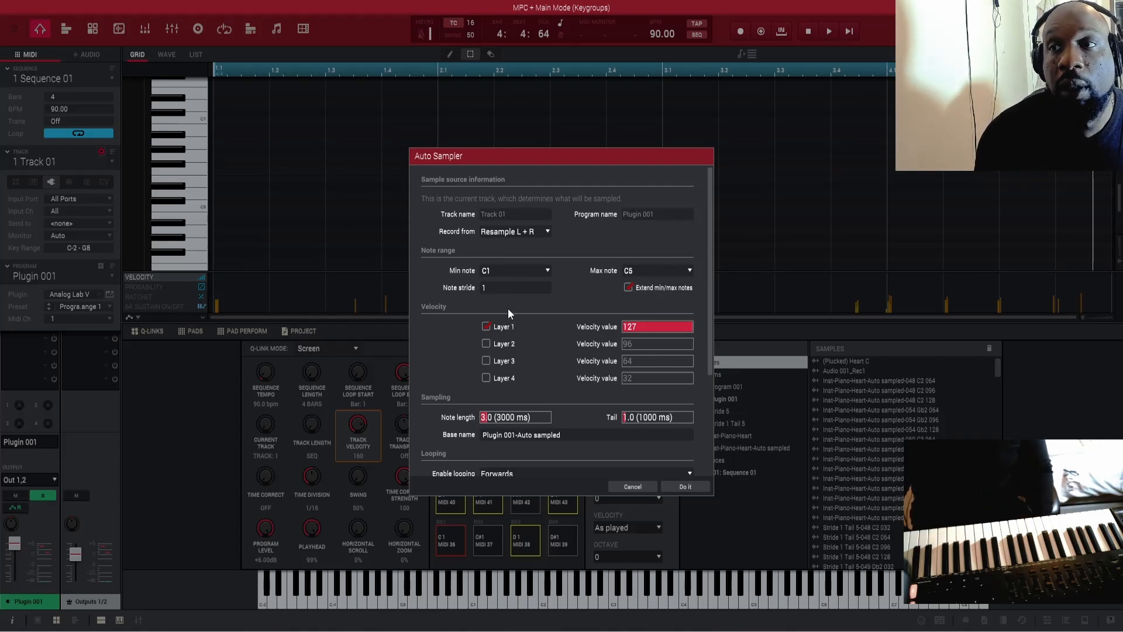
- Enable velocity layers 2, 3 and 4 in addition to layer 1 in the Auto Sampler
scroll(518, 286, "down", 1)
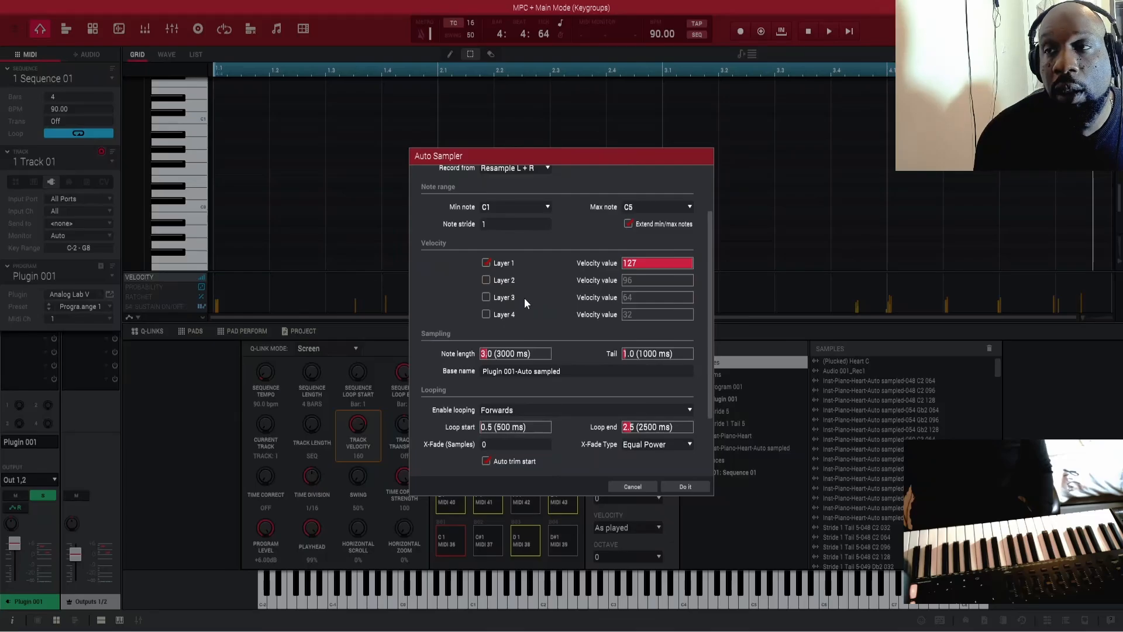
left_click(488, 261)
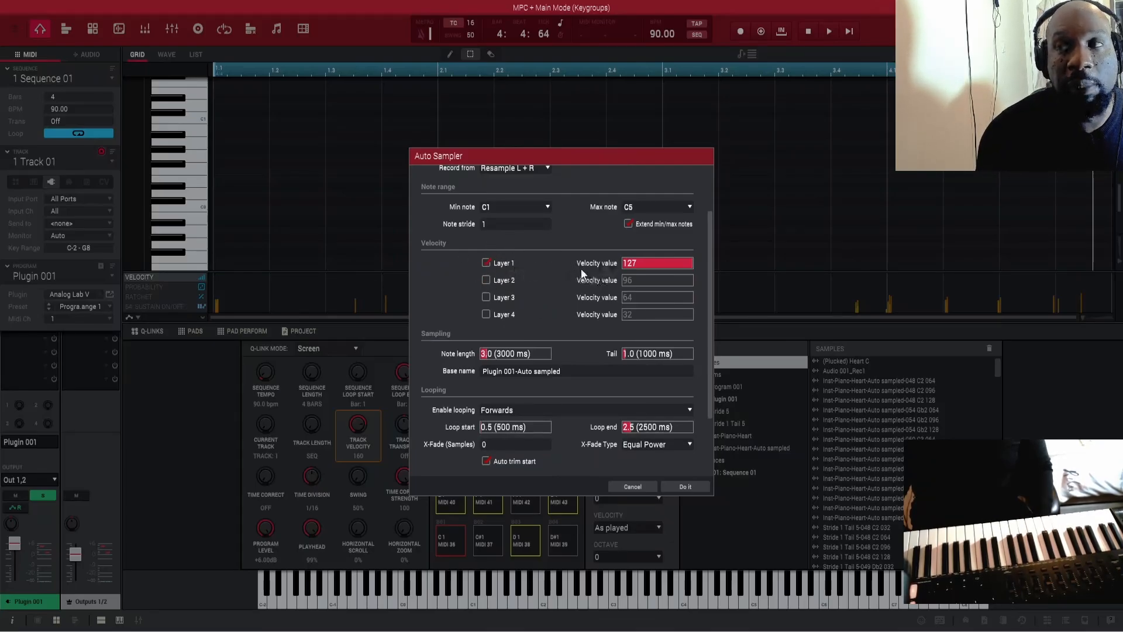
left_click(486, 280)
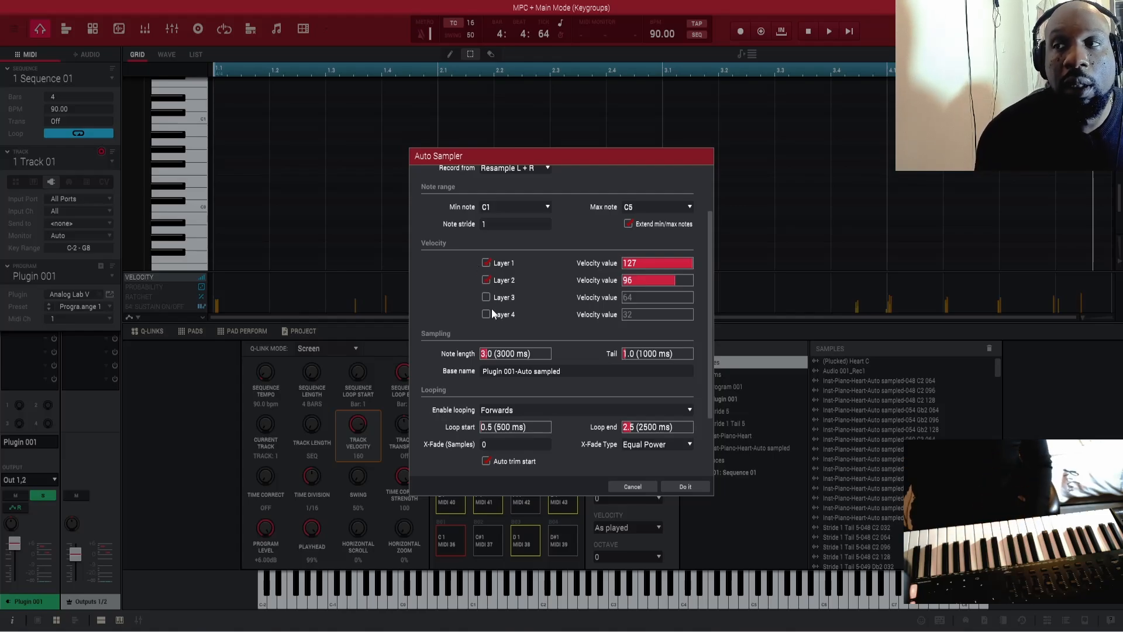
left_click(486, 297)
left_click(486, 314)
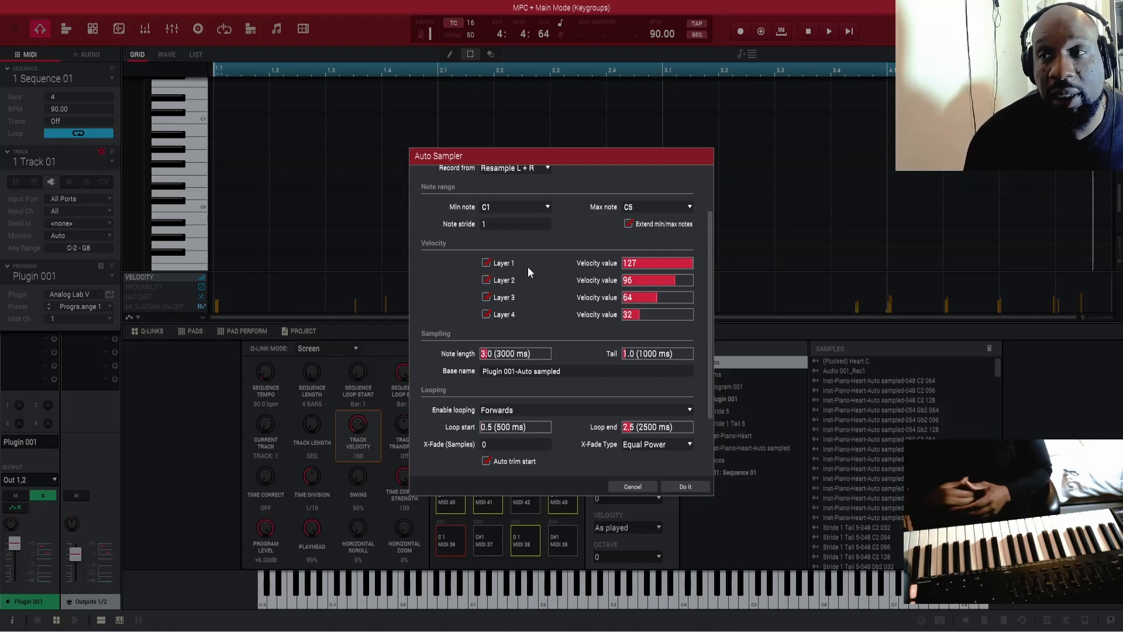
- Disable velocity layers 2, 3 and 4, keeping only layer 1 enabled
left_click(486, 280)
left_click(486, 296)
left_click(486, 314)
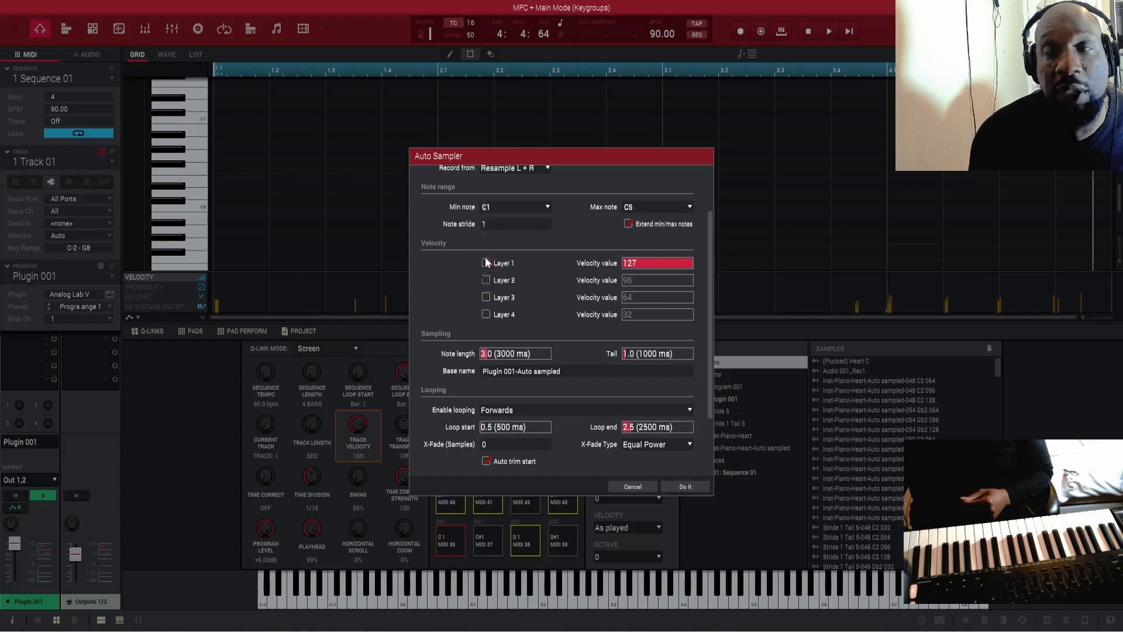
left_click(485, 262)
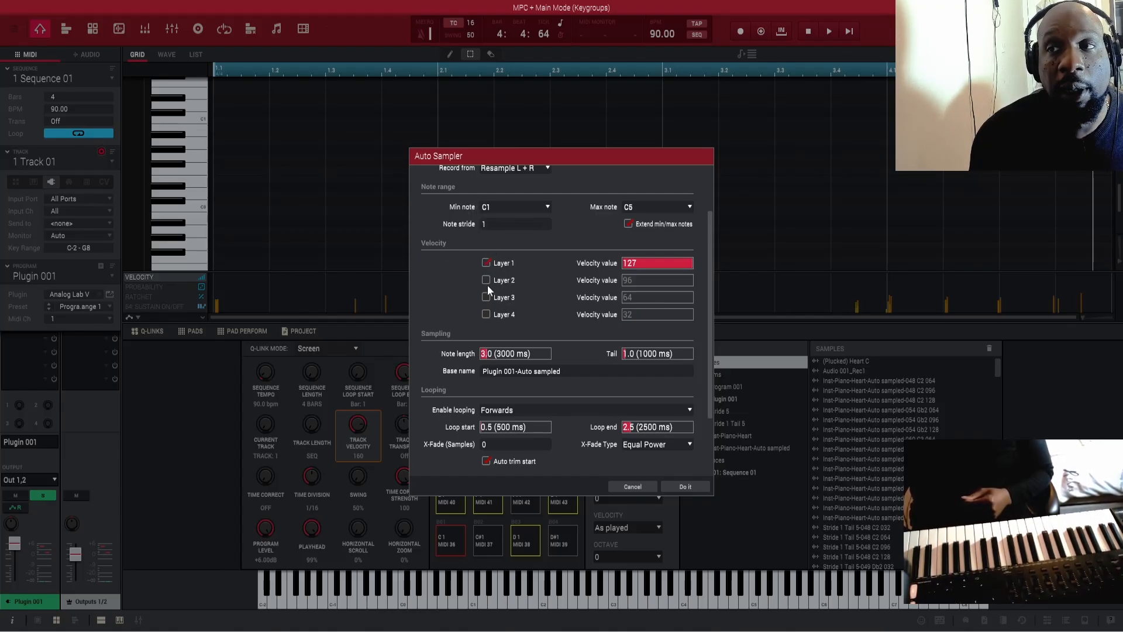
- Turn velocity layers 2, 3 and 4 back on so that all four layers are sampled
left_click(486, 279)
left_click(486, 298)
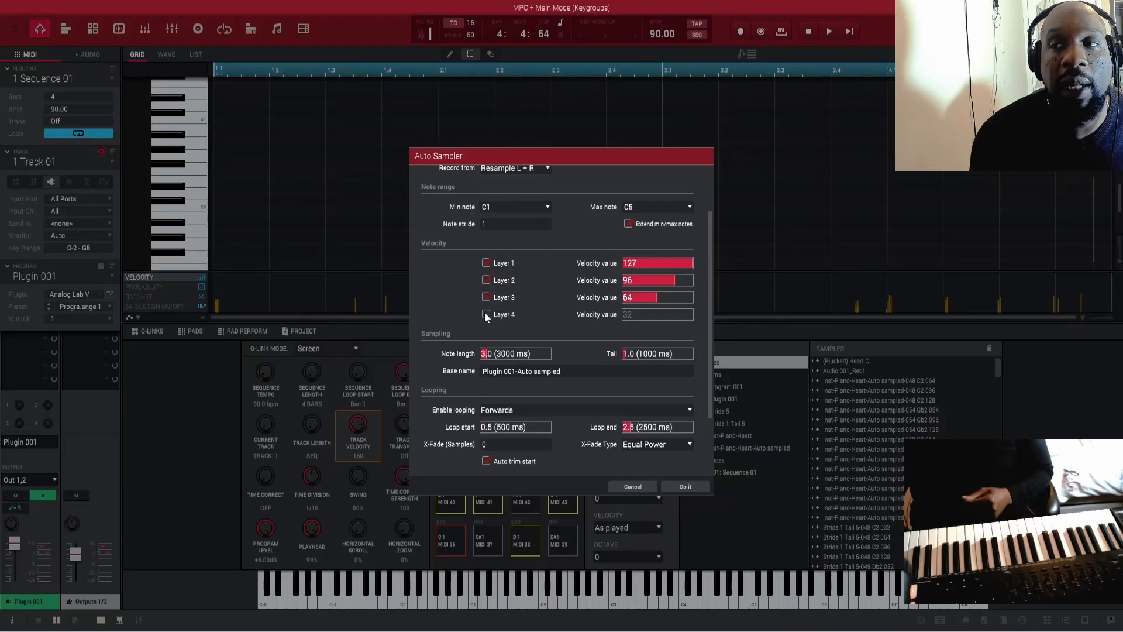
left_click(486, 315)
- Set the sampling note length to 5.2 (5200 ms) and the tail to 3.0 (3000 ms)
scroll(523, 310, "down", 1)
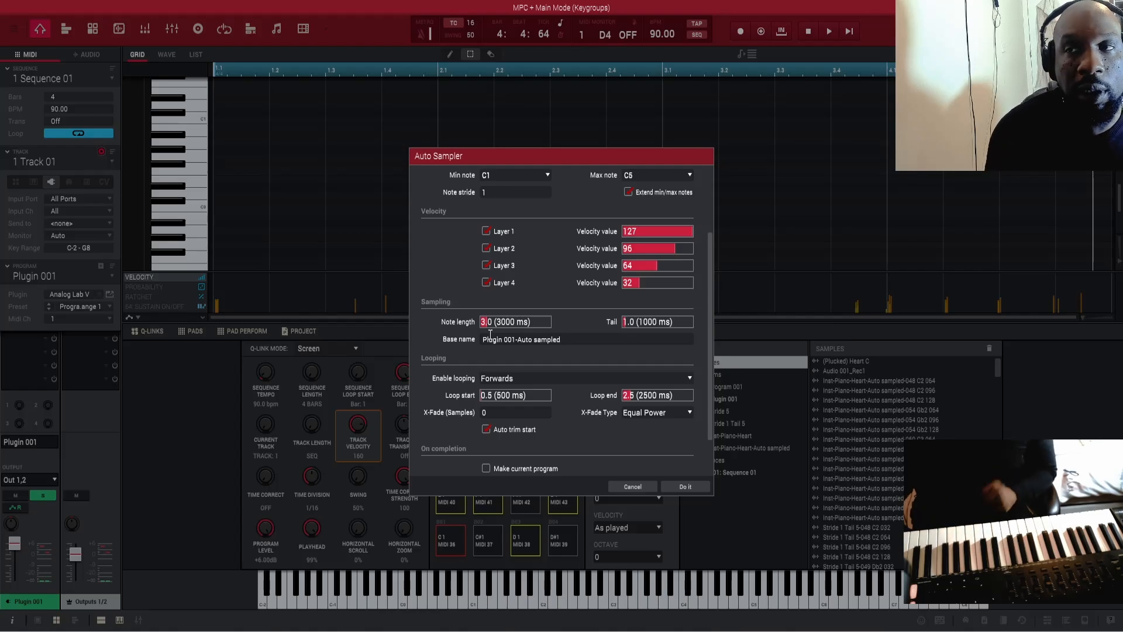
scroll(489, 329, "up", 16)
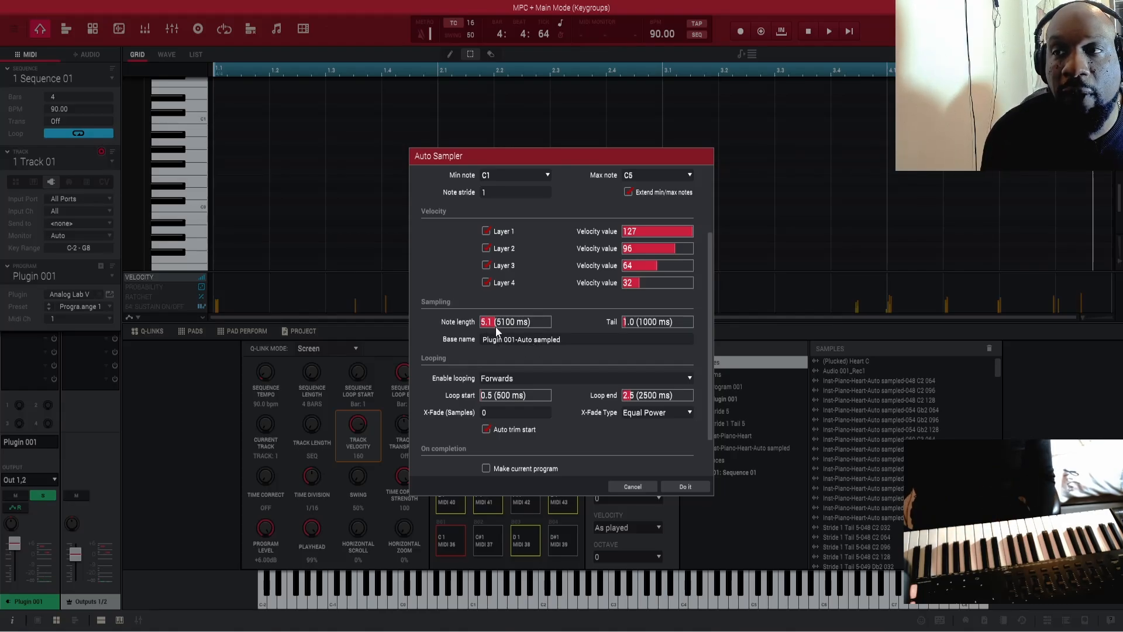
scroll(496, 324, "down", 2)
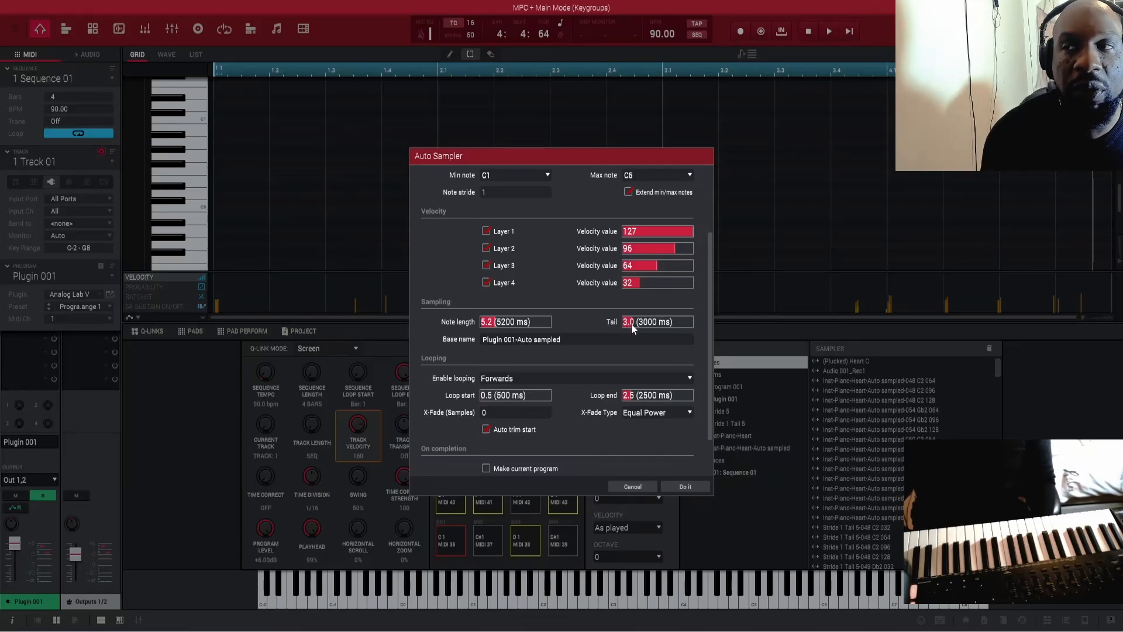
- Replace the base name of the samples with "Inst-piano-art01"
scroll(561, 335, "down", 1)
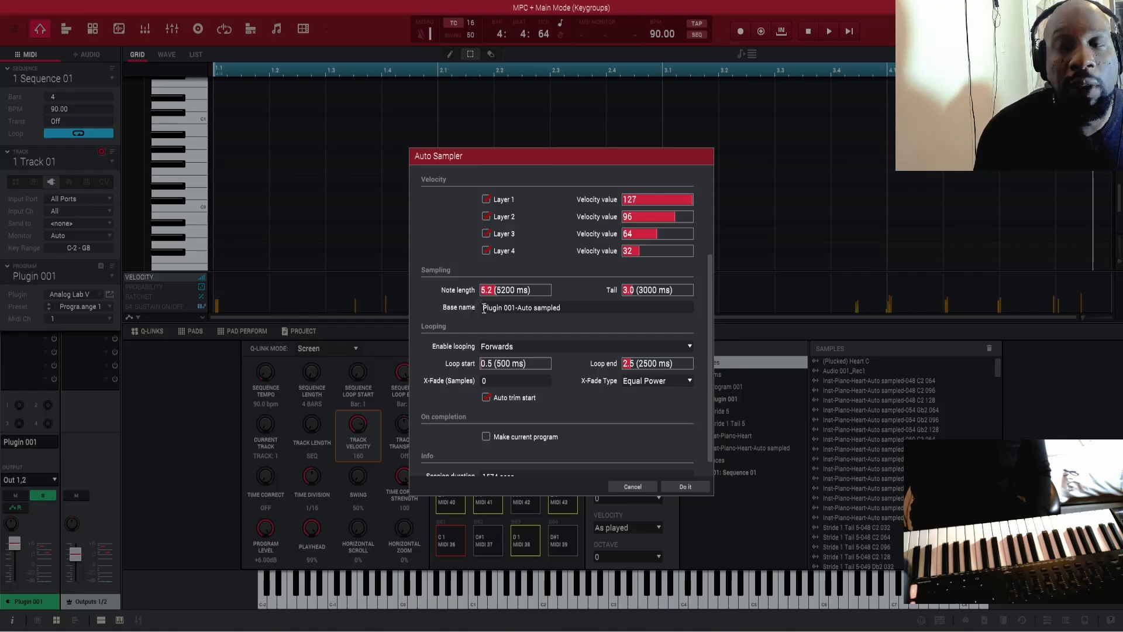
left_click_drag(481, 307, 584, 320)
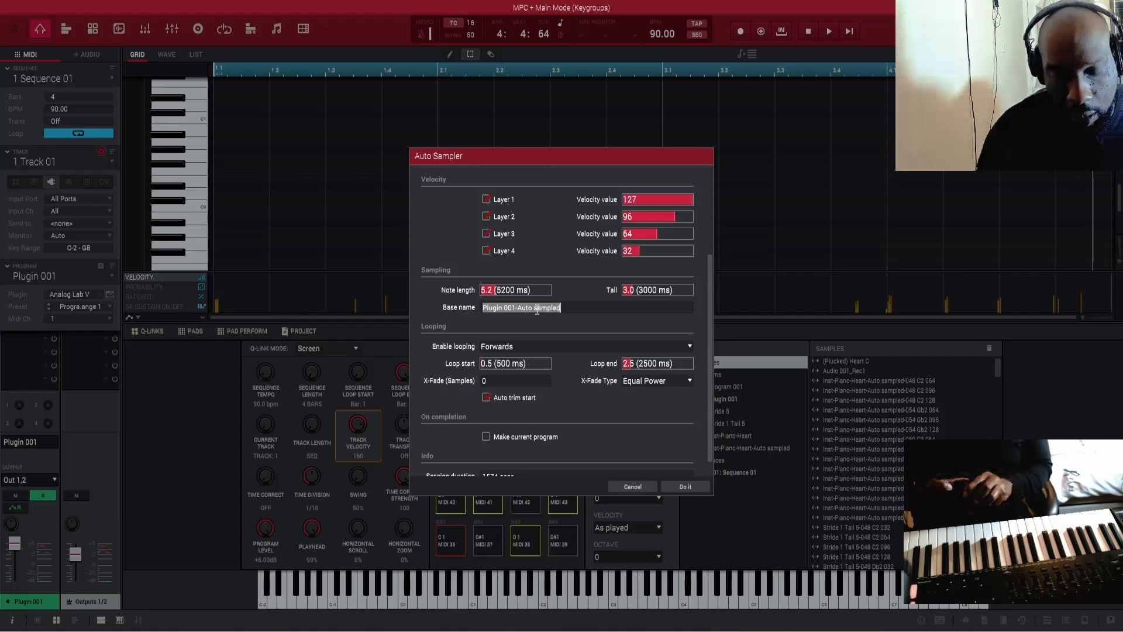
key("BackSpace")
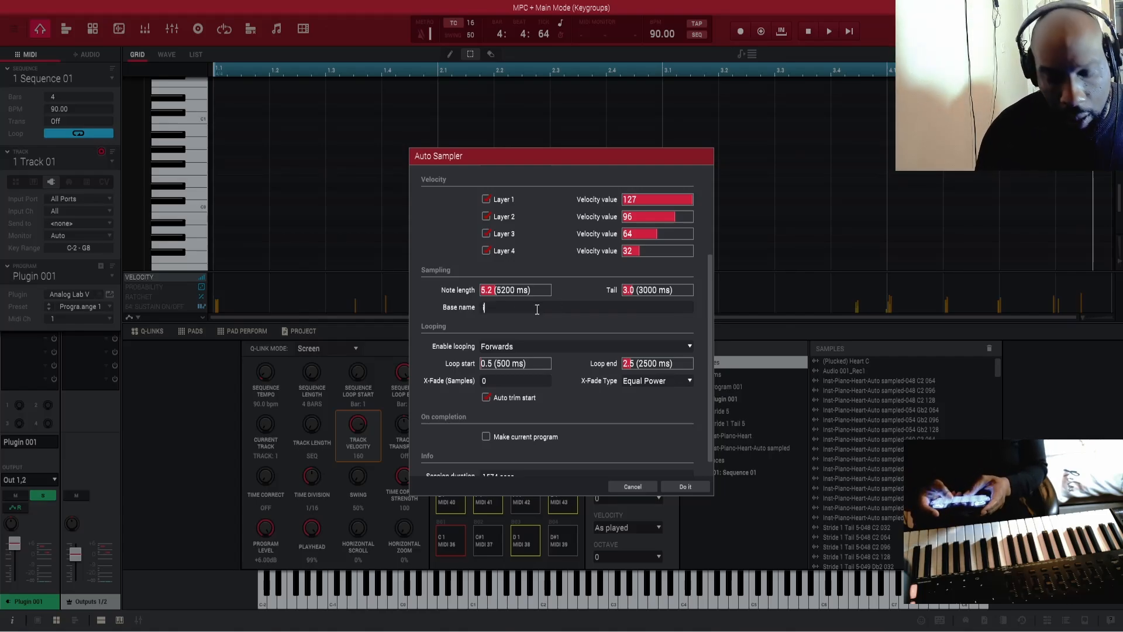
type("Inst-pian")
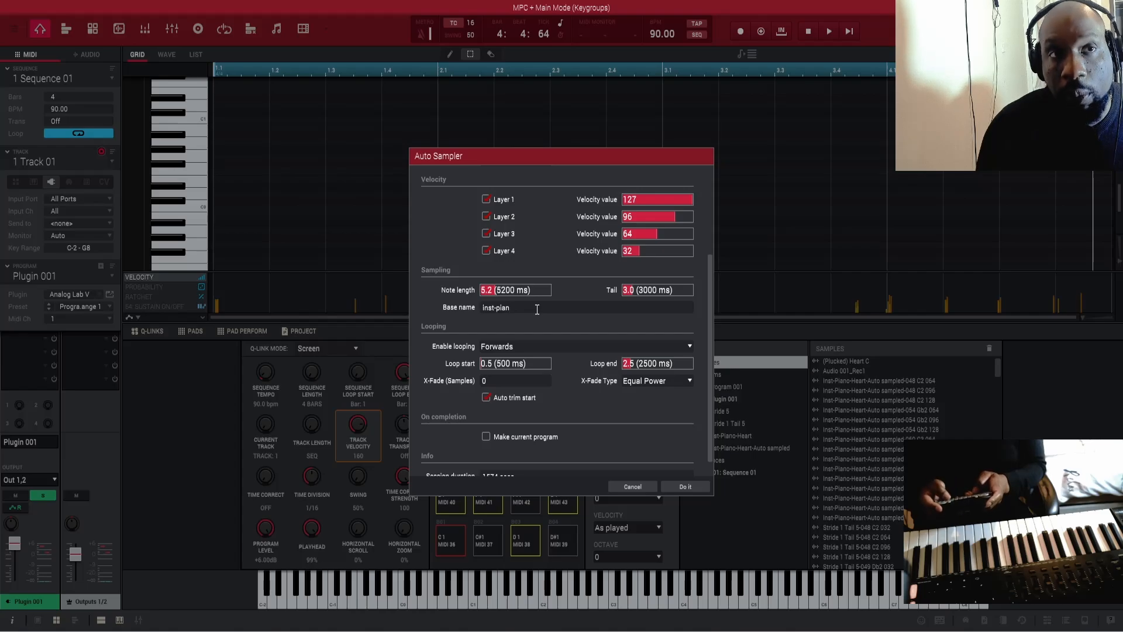
type("o")
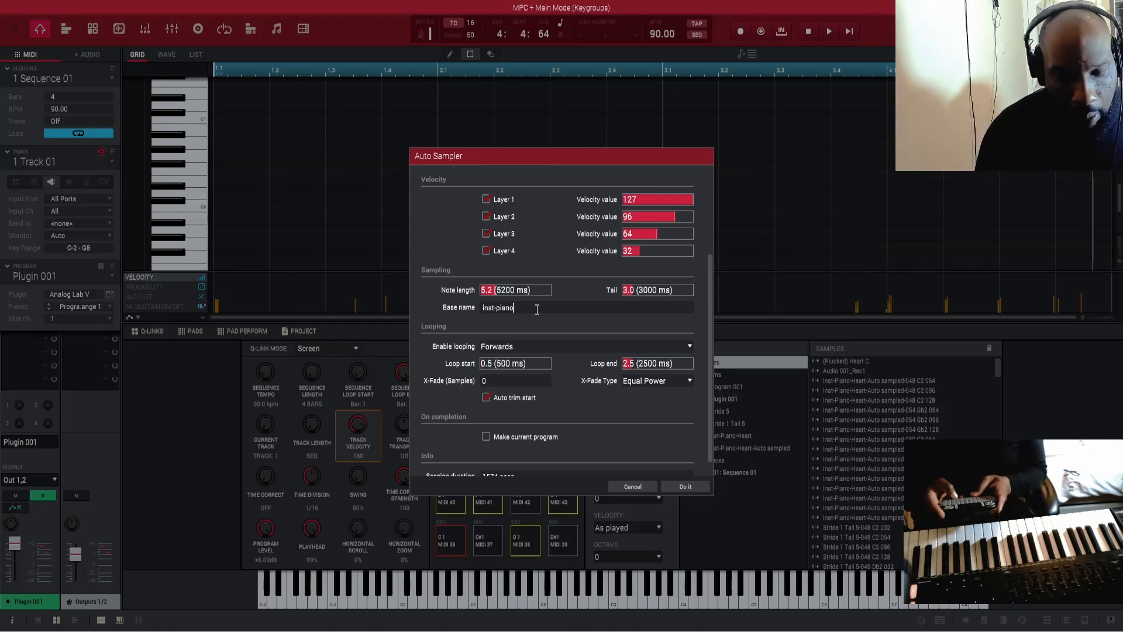
type("-")
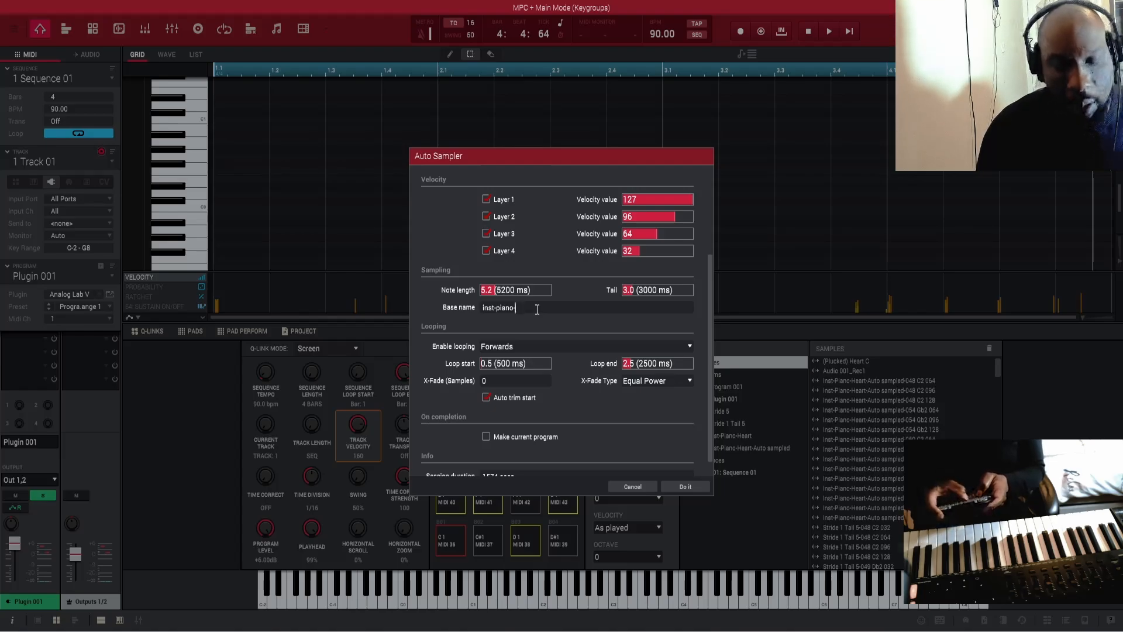
type("art")
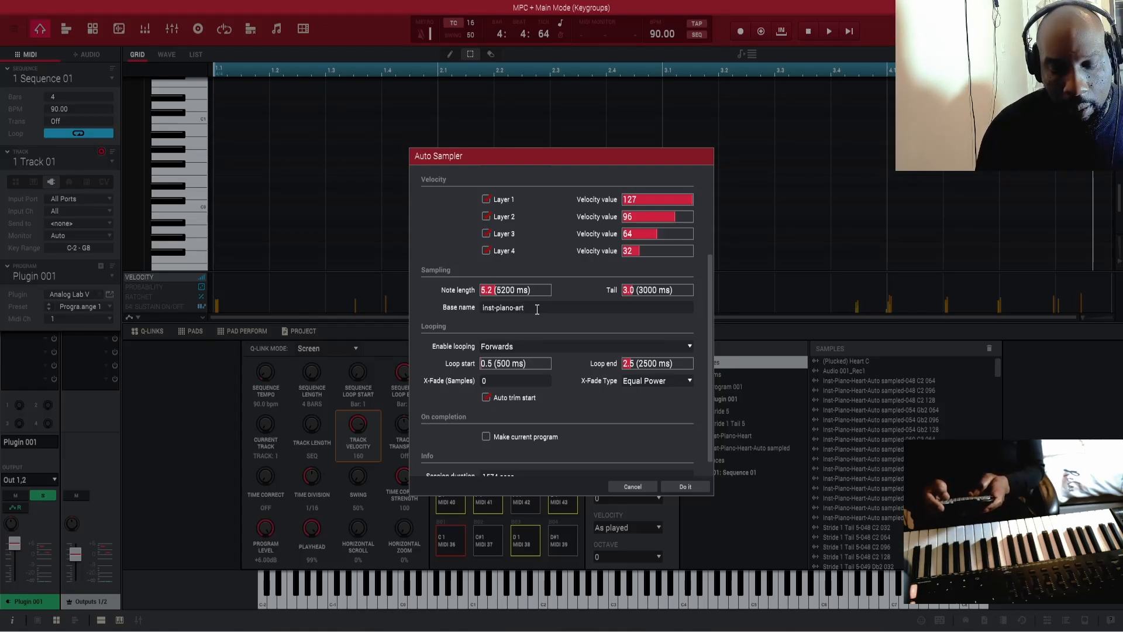
type("01")
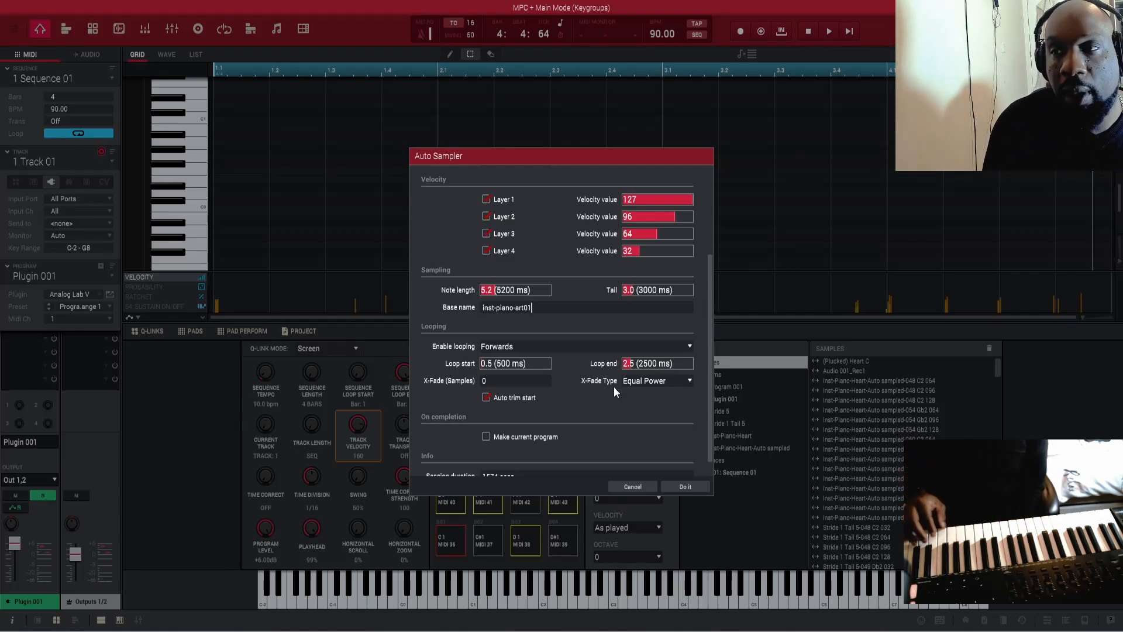
- Set looping to Off for the samples and check the session duration
left_click(691, 345)
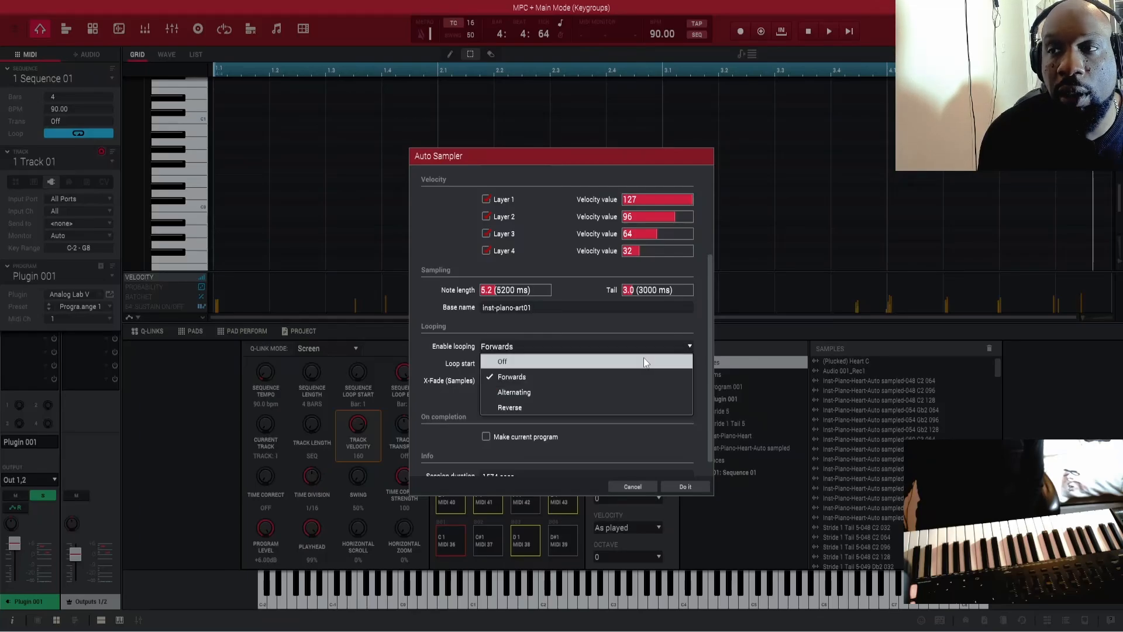
left_click(518, 361)
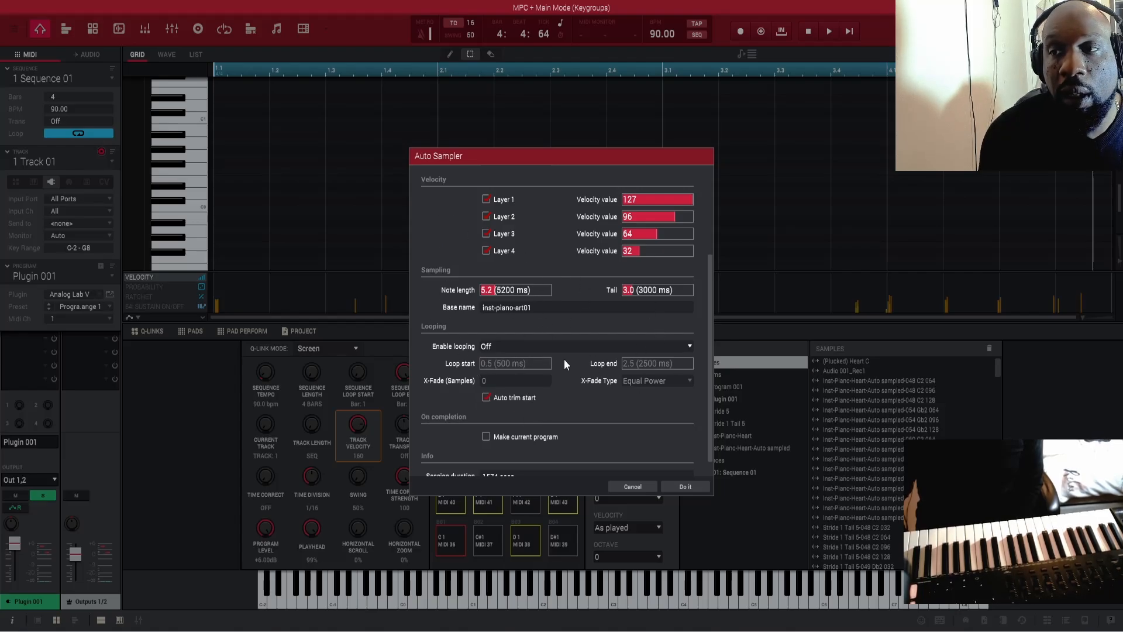
scroll(564, 359, "down", 1)
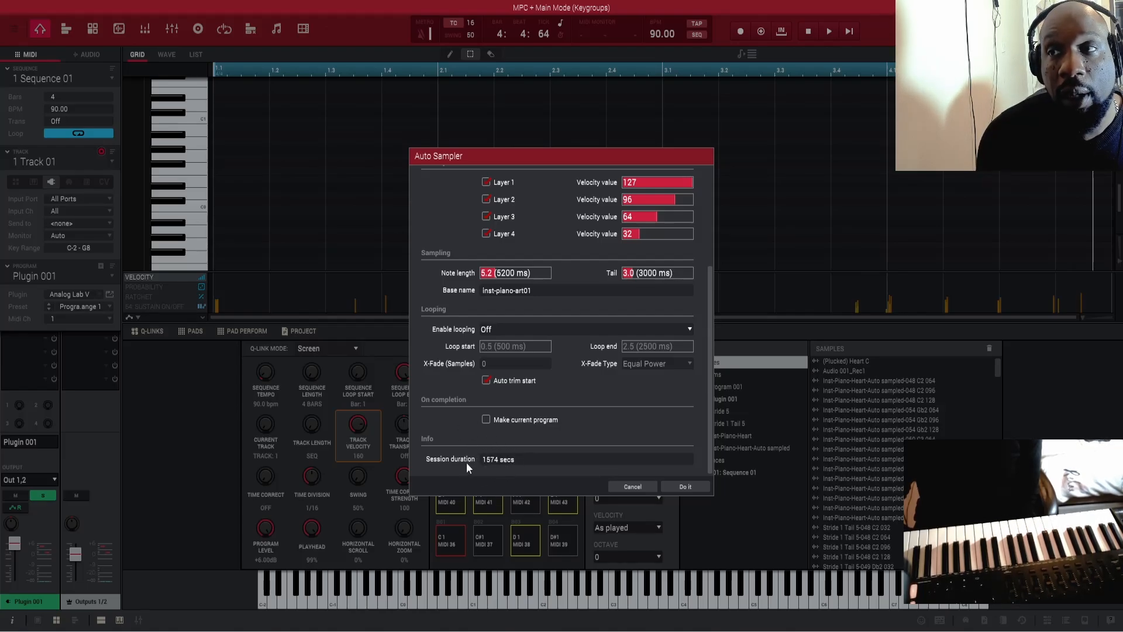
- Set the note stride to 6 and check how it affects the session duration
scroll(547, 417, "up", 5)
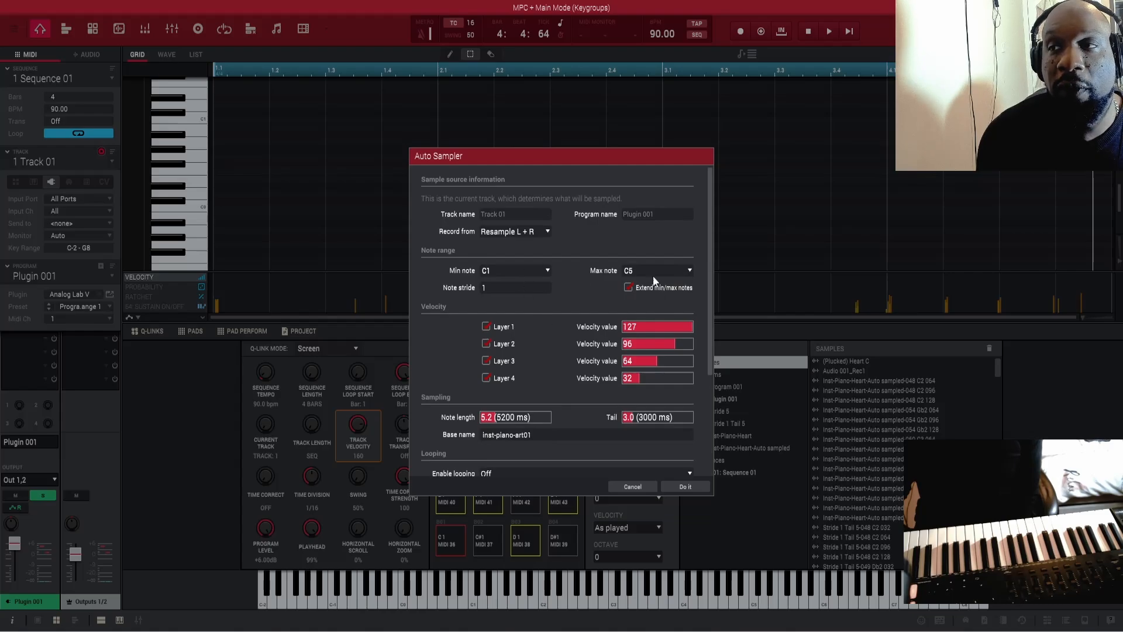
scroll(579, 334, "down", 5)
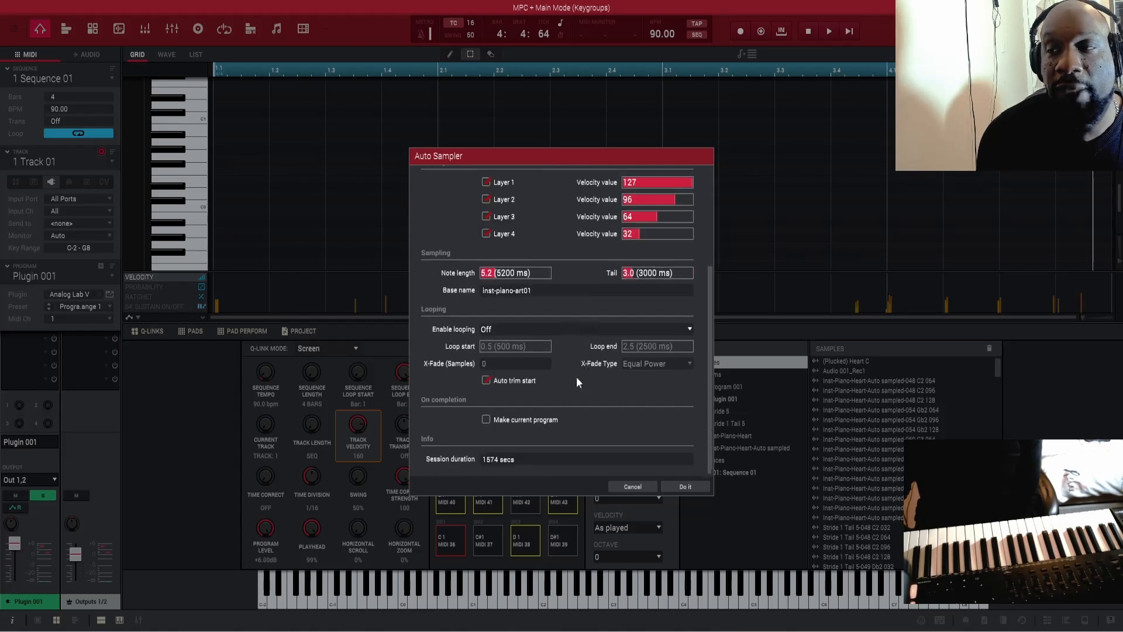
scroll(497, 410, "up", 4)
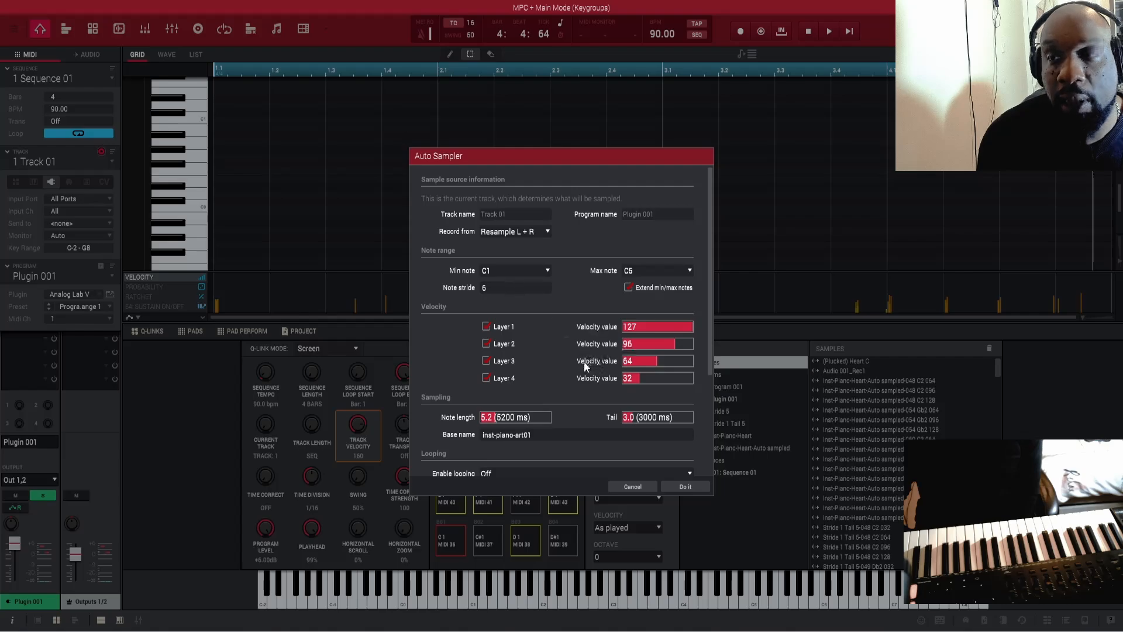
scroll(572, 407, "down", 3)
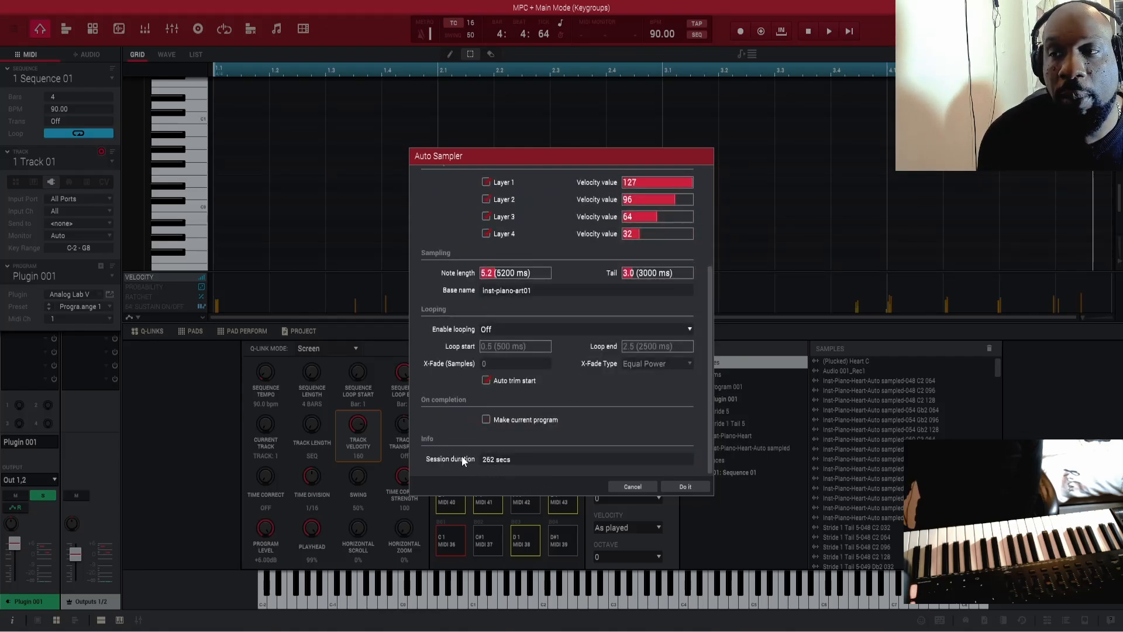
- Turn off velocity layers 2, 3 and 4 to sample only layer 1, and check the session duration
scroll(579, 340, "up", 2)
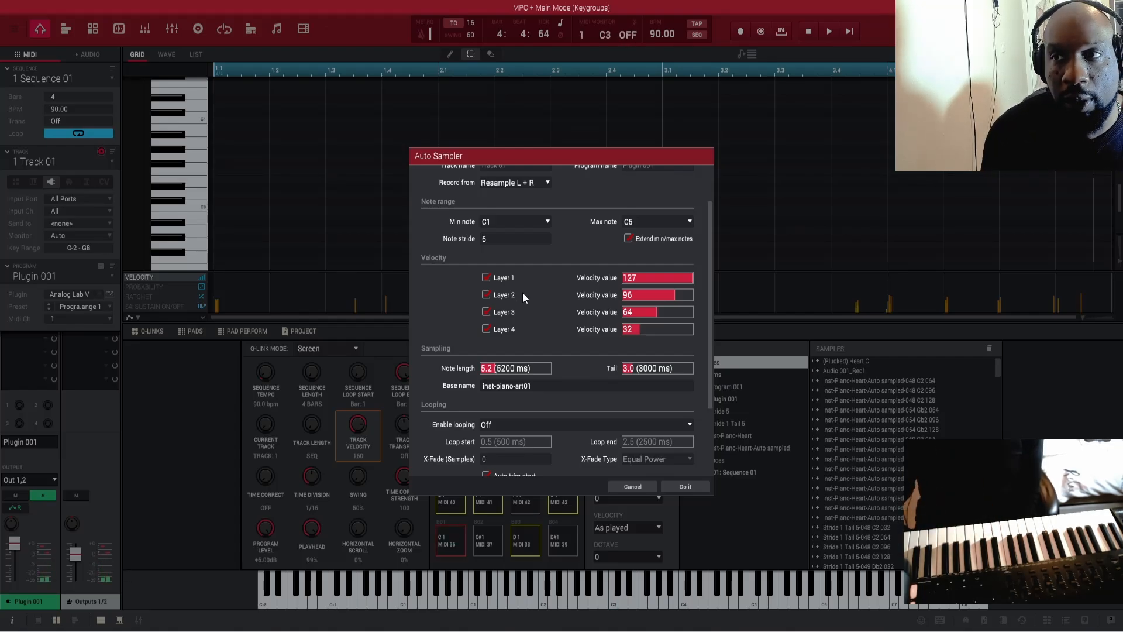
left_click(487, 310)
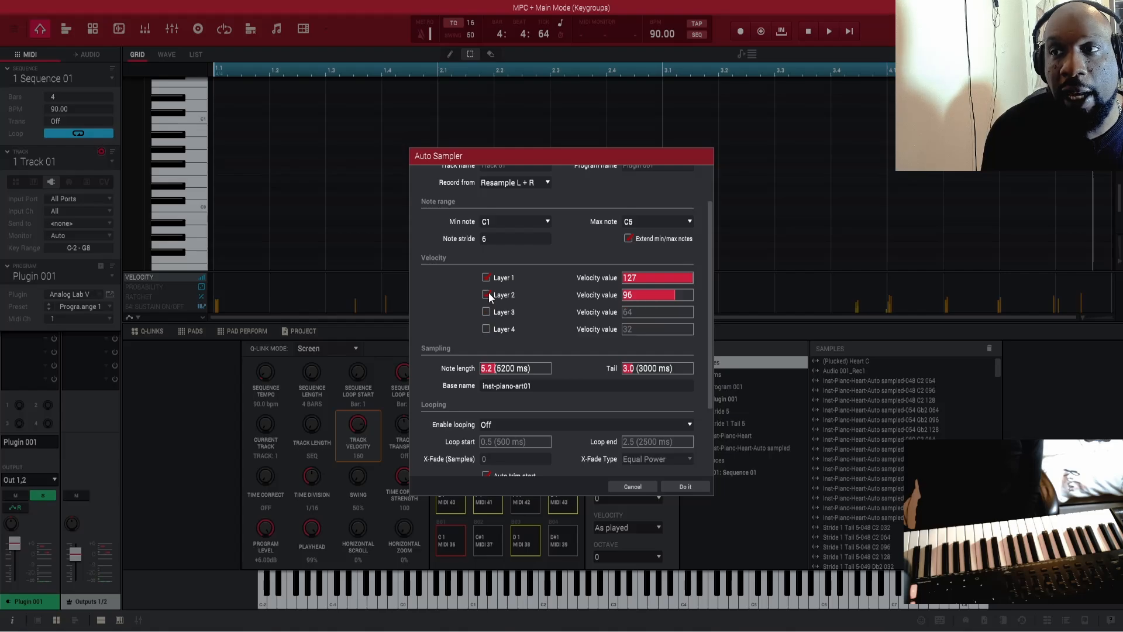
left_click(488, 294)
scroll(510, 316, "down", 3)
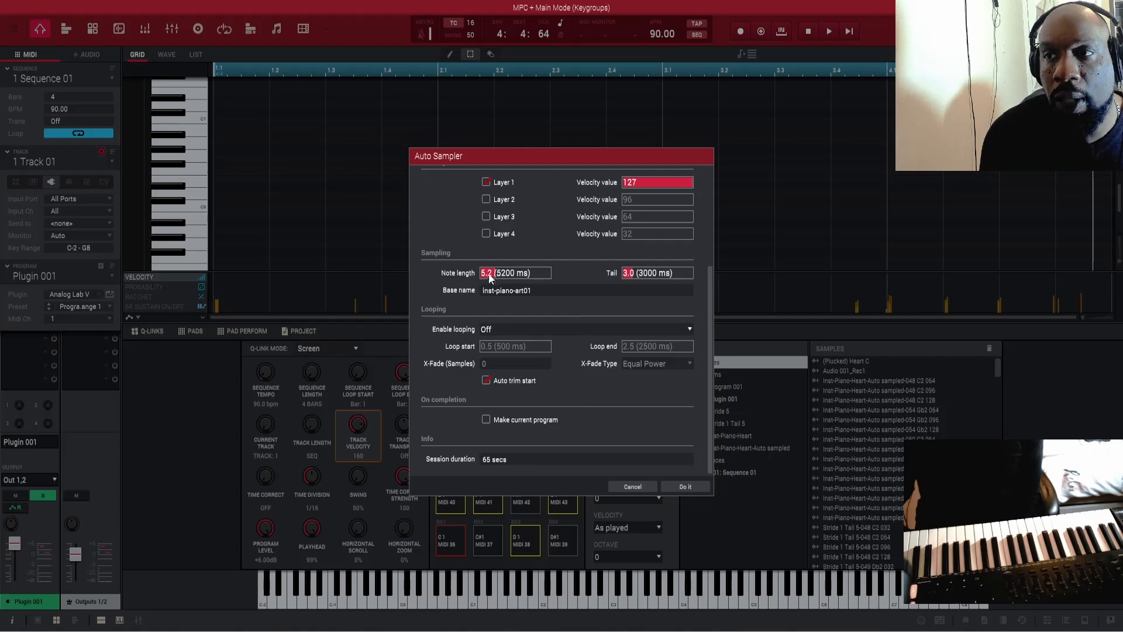
- Set the tail to 4.0 (4000 ms) and the note stride back to 1
left_click_drag(528, 273, 496, 292)
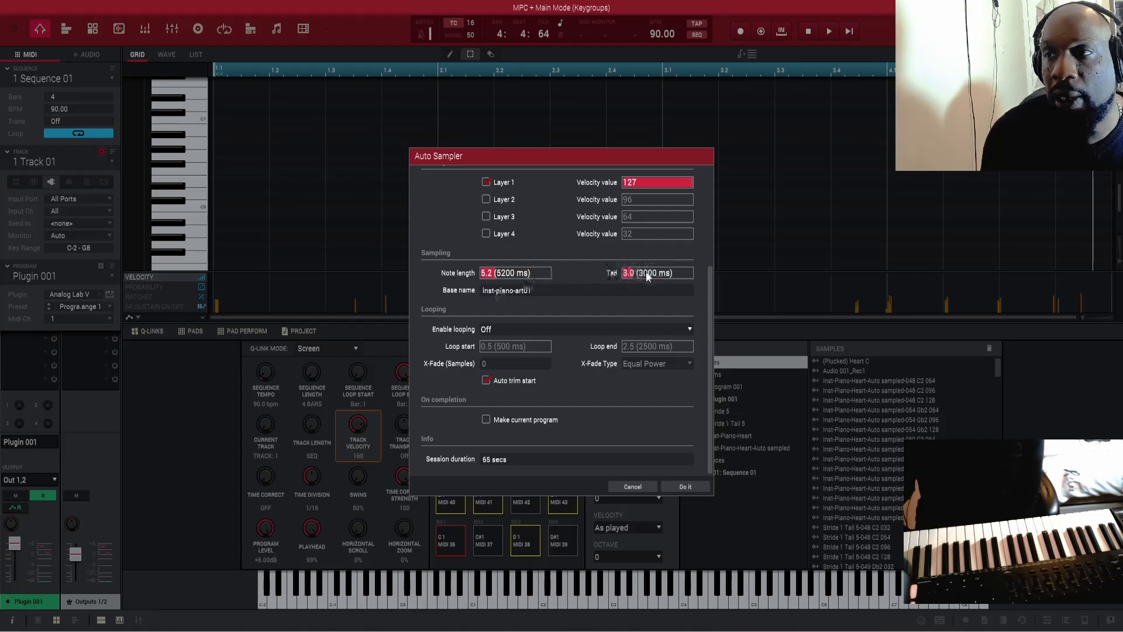
left_click_drag(634, 272, 671, 285)
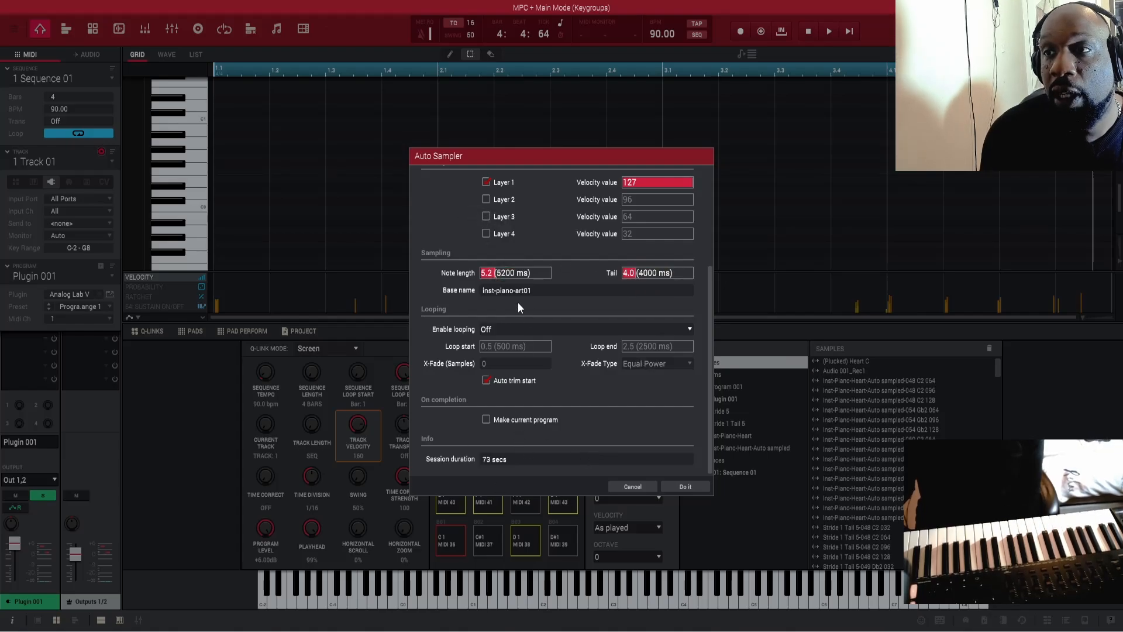
scroll(501, 256, "up", 3)
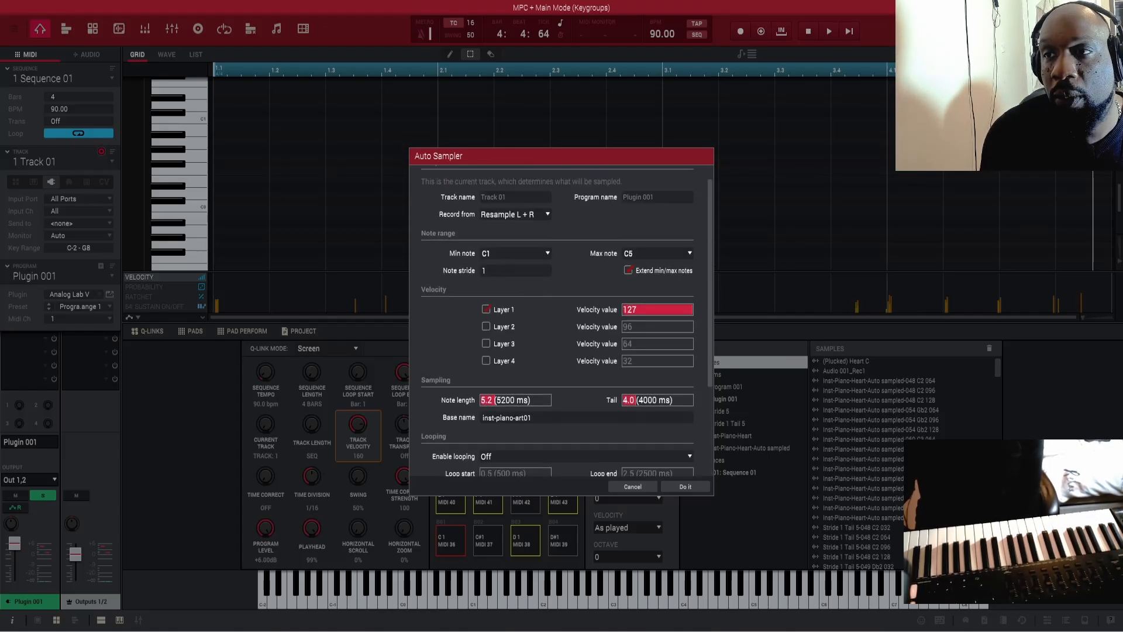
- Turn on velocity layers 2, 3 and 4, set the note length to 9.2 (9200 ms), and check the session duration
left_click(486, 327)
left_click(486, 344)
left_click(486, 361)
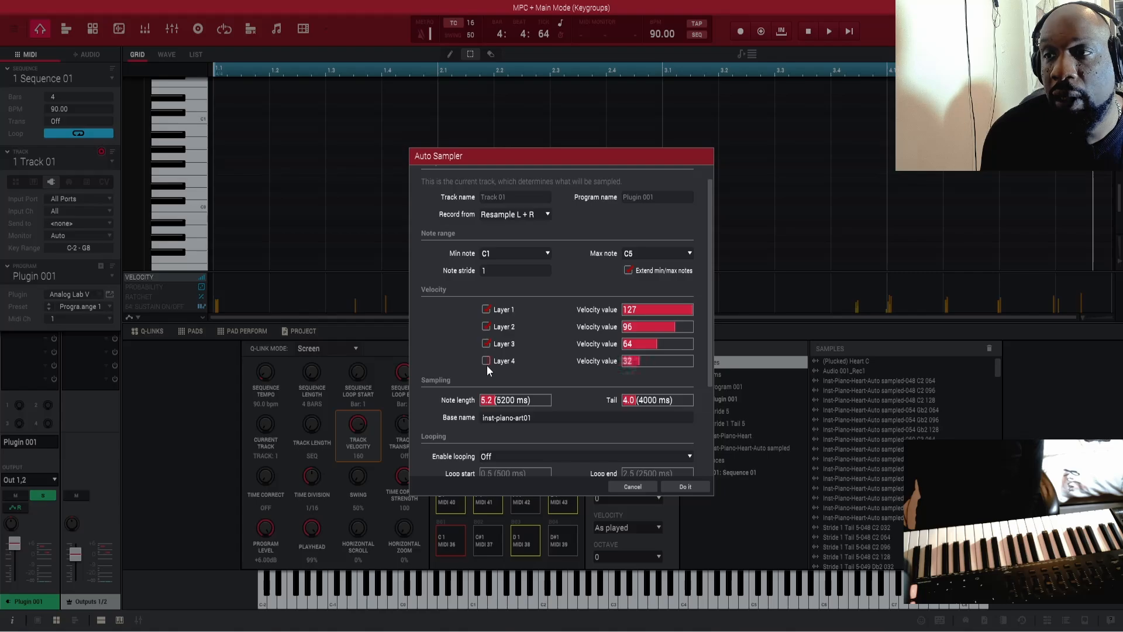
left_click_drag(508, 401, 511, 402)
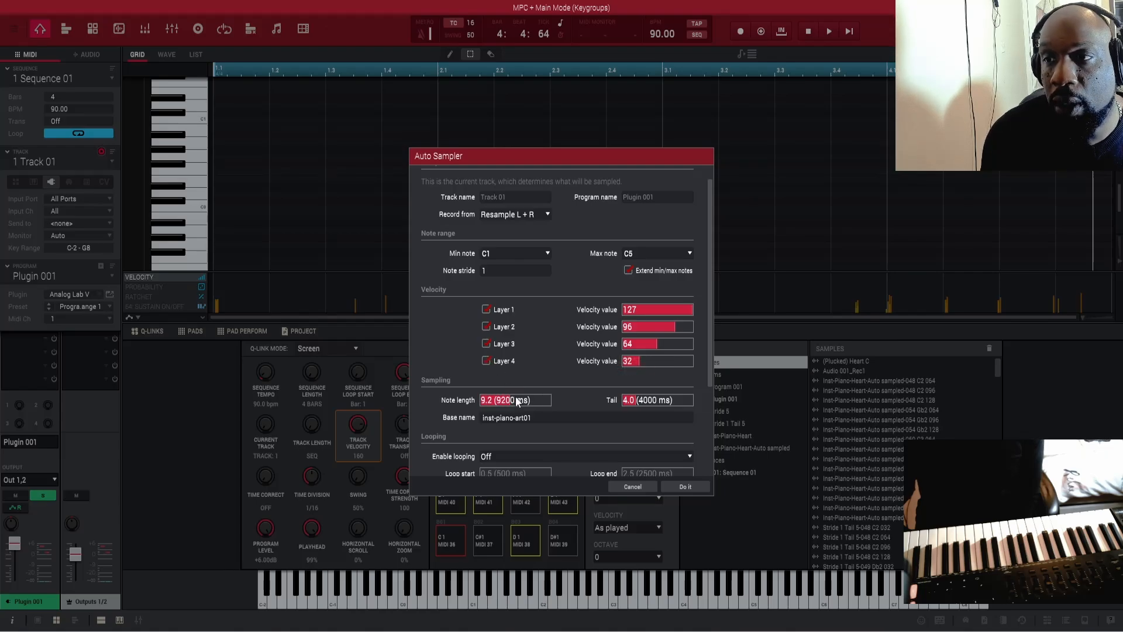
scroll(566, 331, "down", 3)
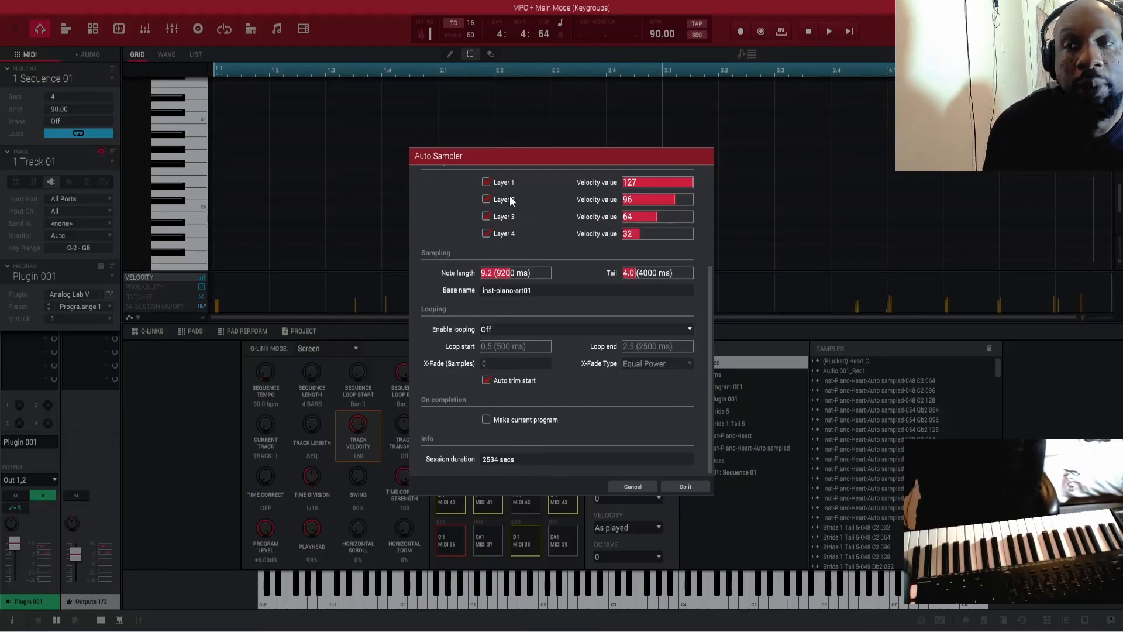
- Set the note stride to 6, check the session duration, and close the Auto Sampler without sampling
scroll(507, 225, "up", 5)
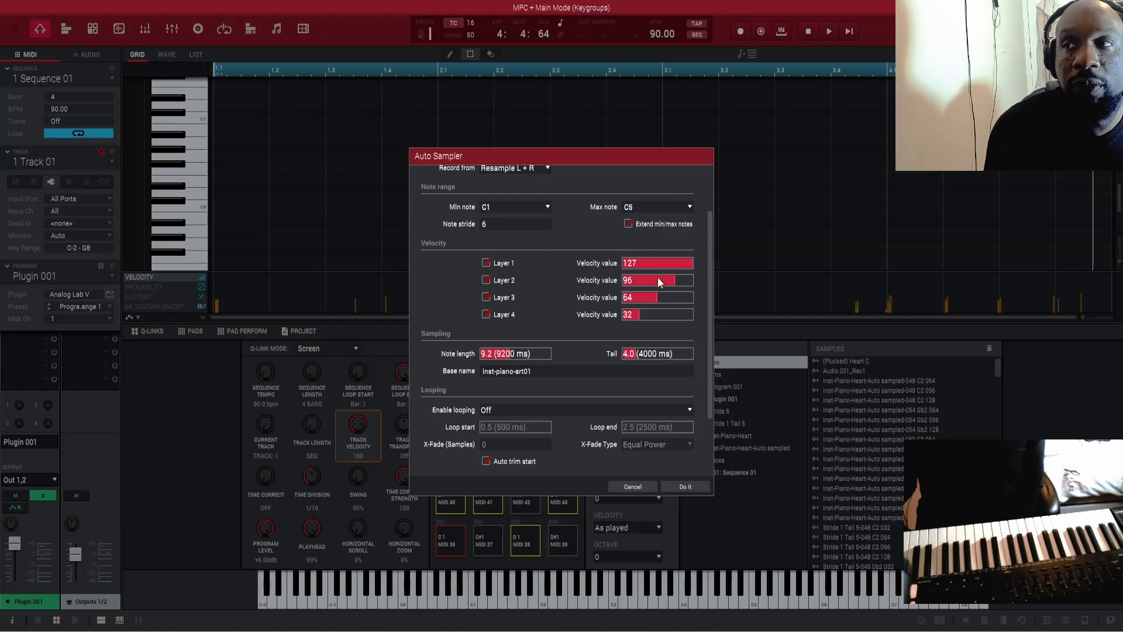
scroll(630, 391, "down", 3)
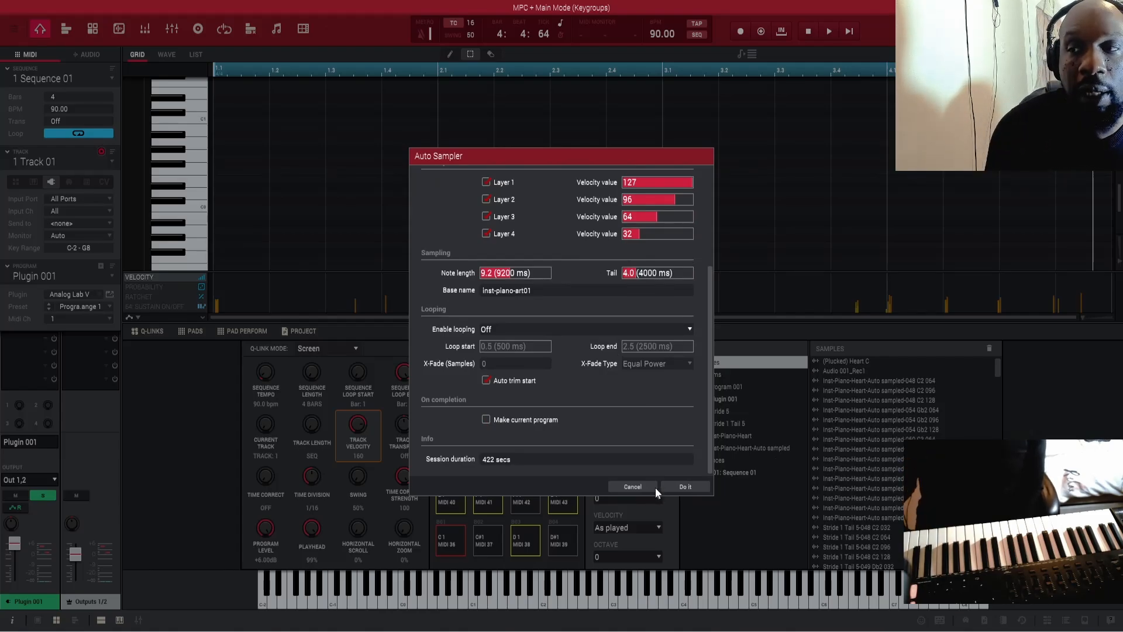
left_click(624, 488)
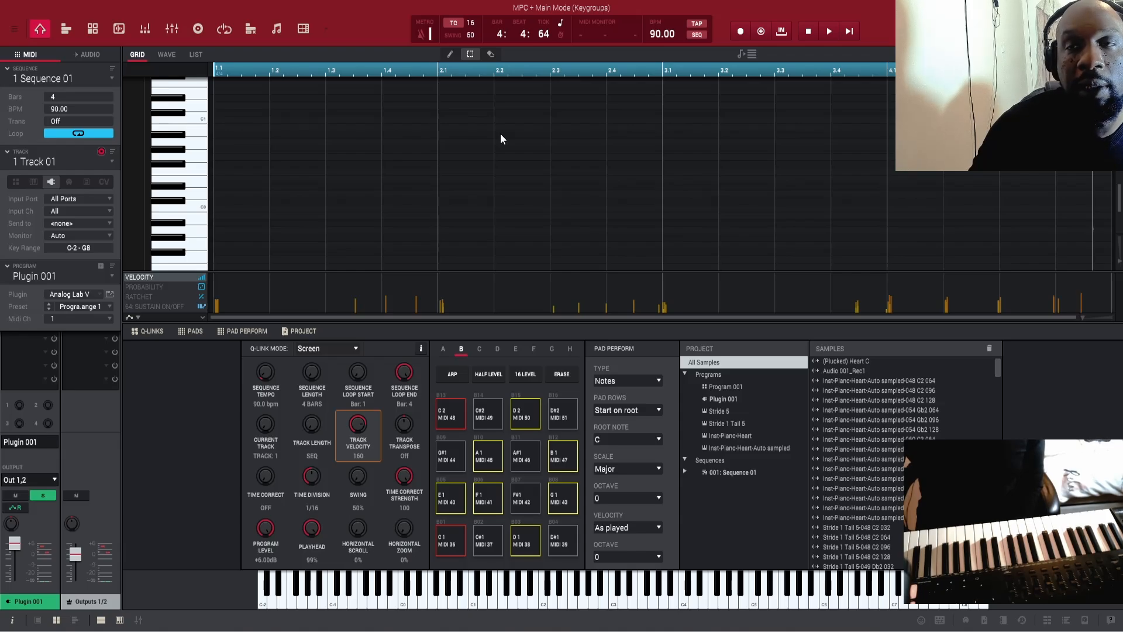
- Play the sequence on Track 01 with the Analog Lab V plugin and on Track 02 with Stride 5 to compare their sound
key("space")
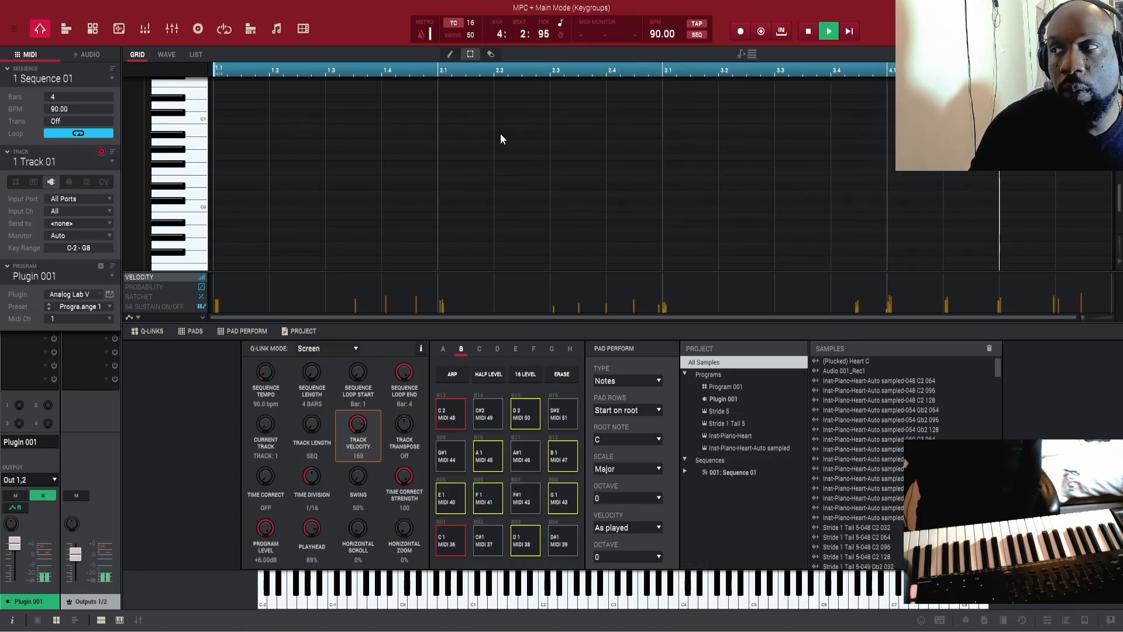
key("space")
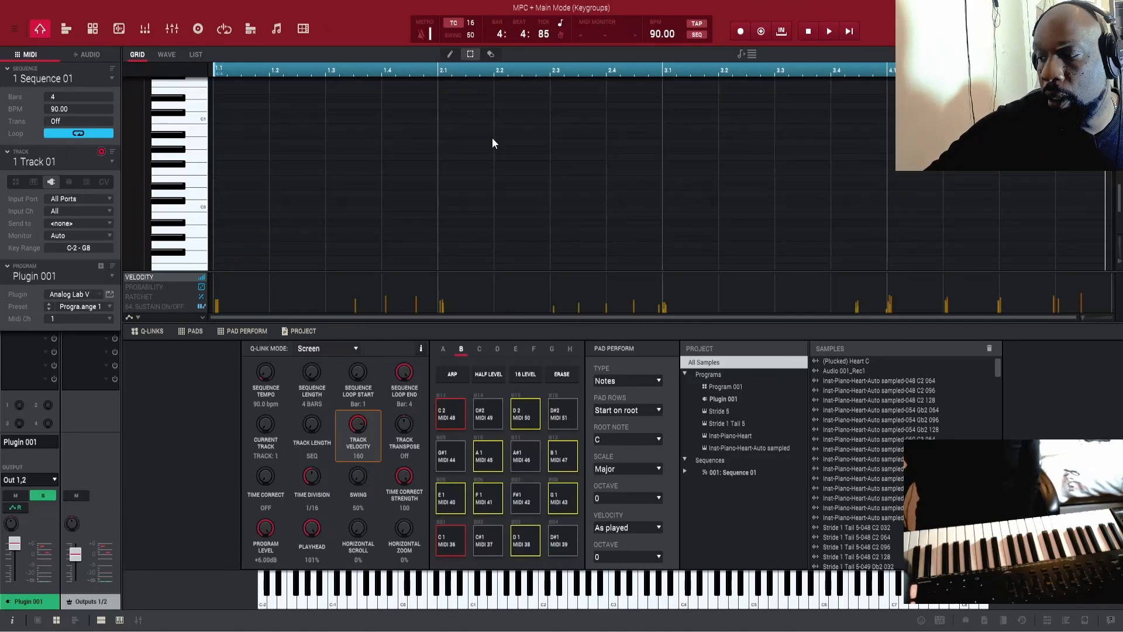
key("Down")
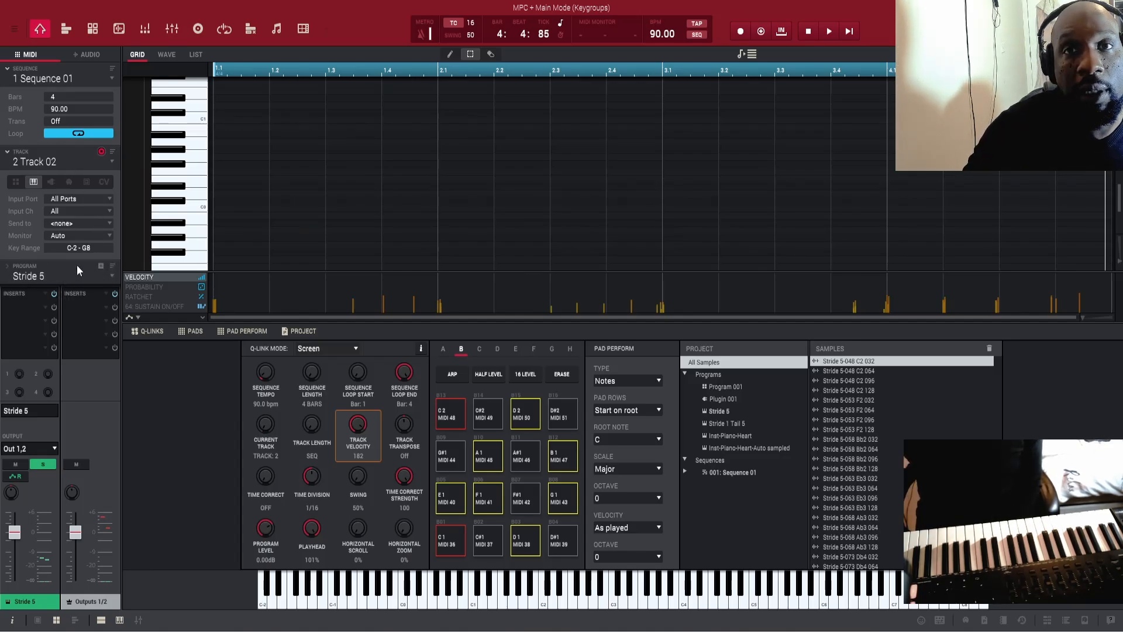
key("space")
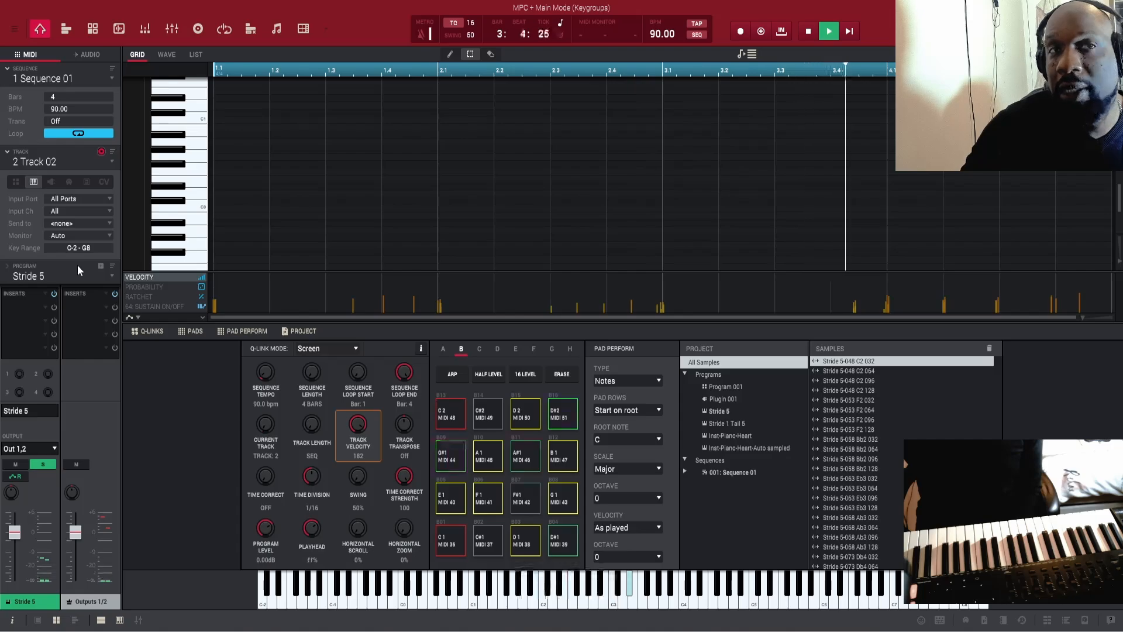
key("space")
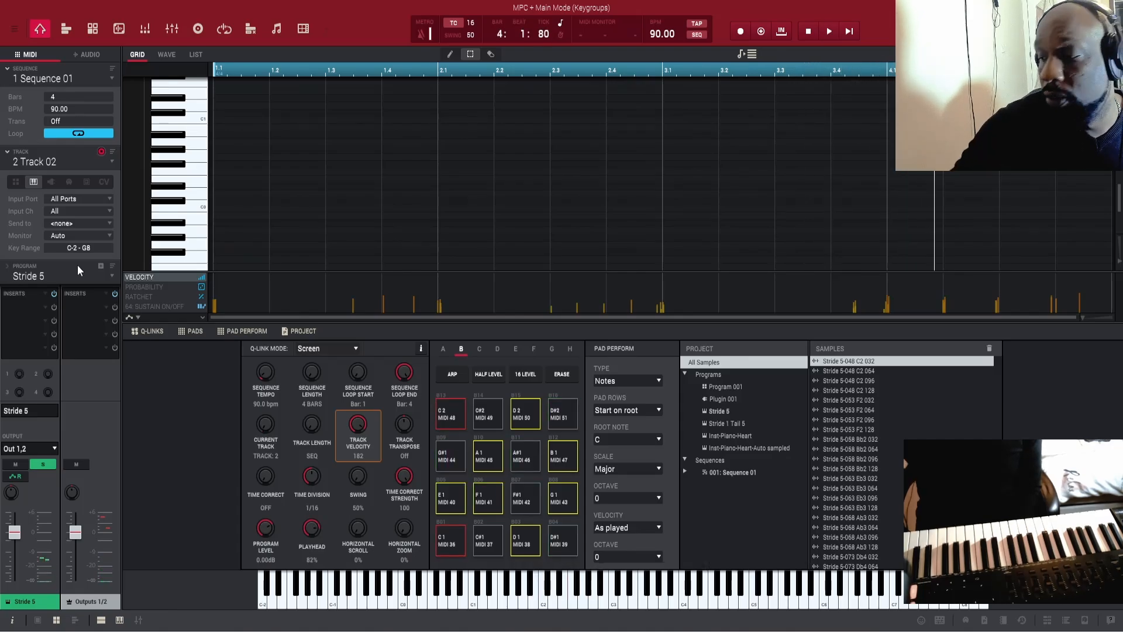
- Play the sequence on Track 03 with Stride 1 Tail 5 and compare it with Tracks 01 and 02 during playback
key("Down")
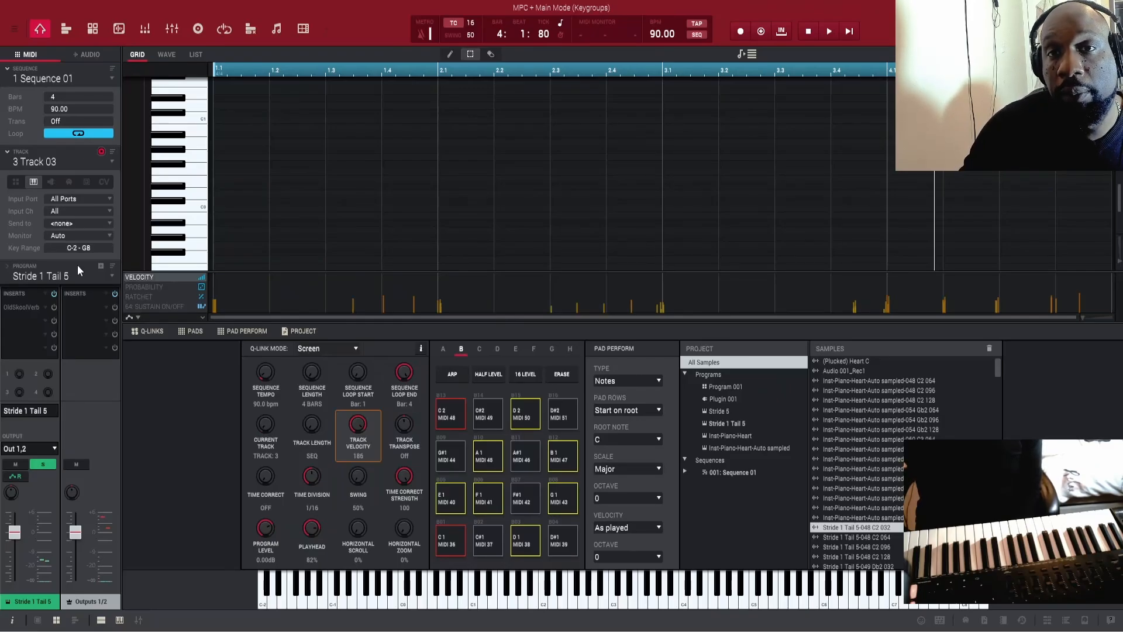
key("space")
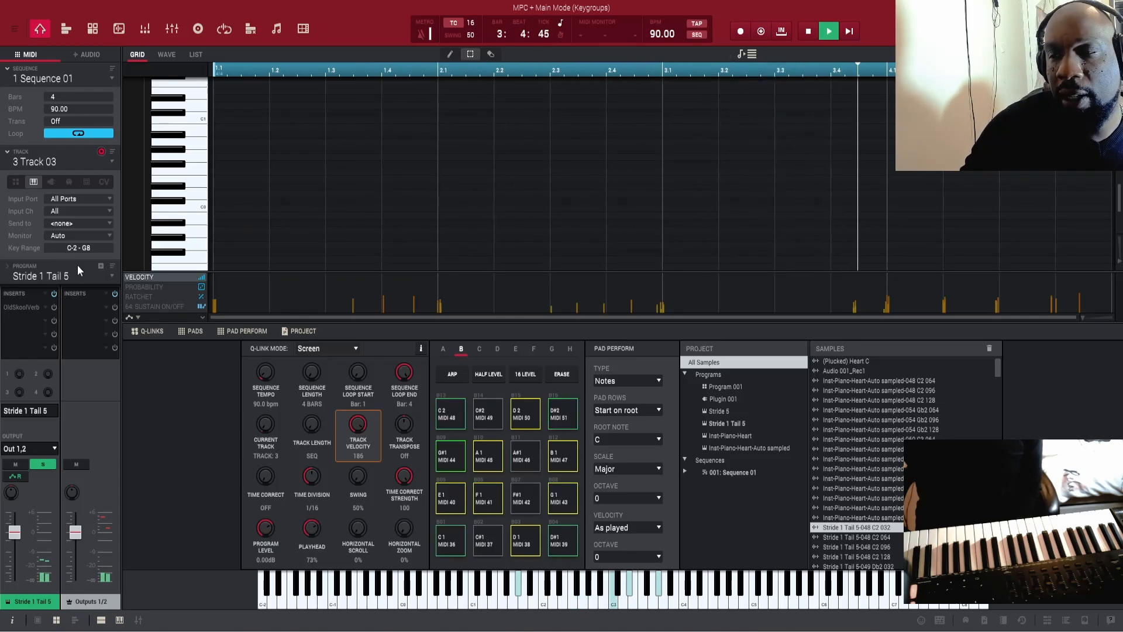
key("Up")
key("Up")
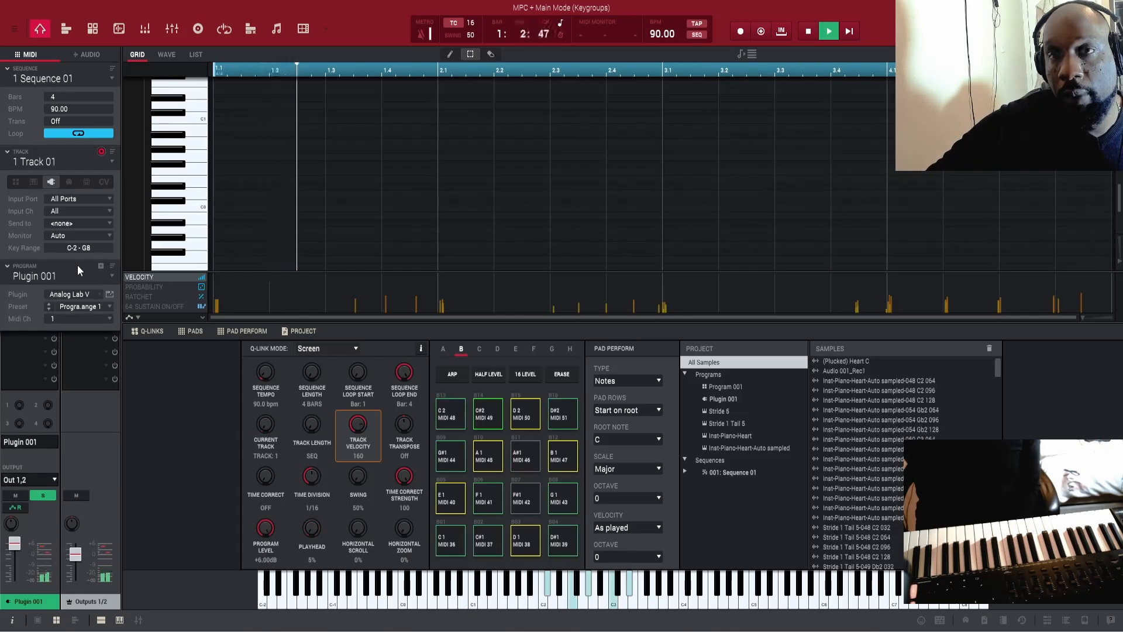
key("Down")
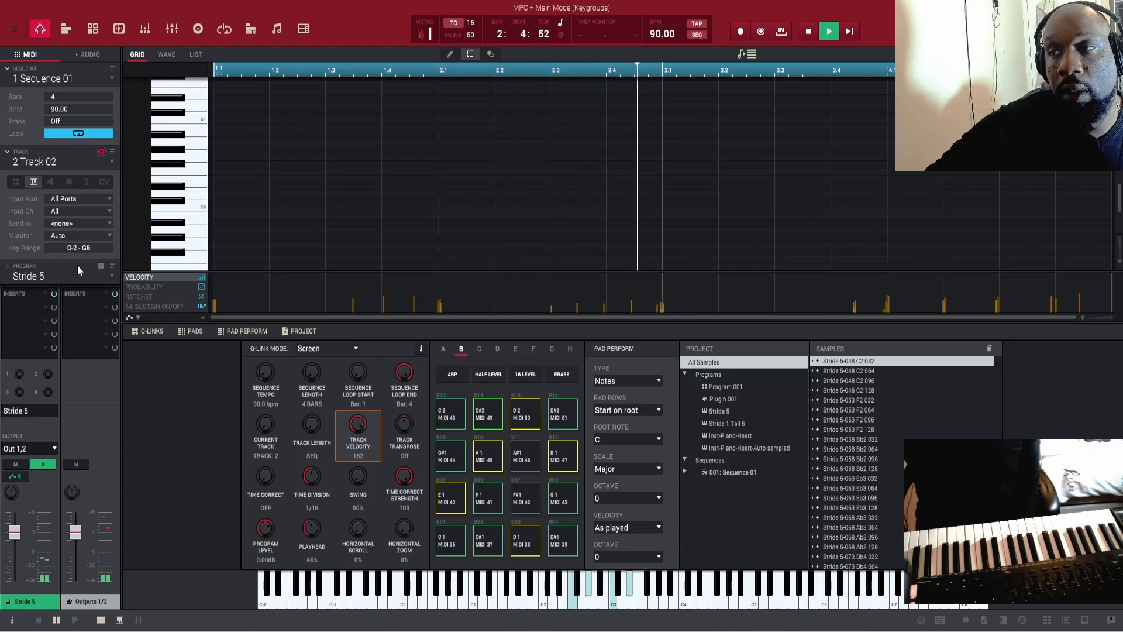
key("Down")
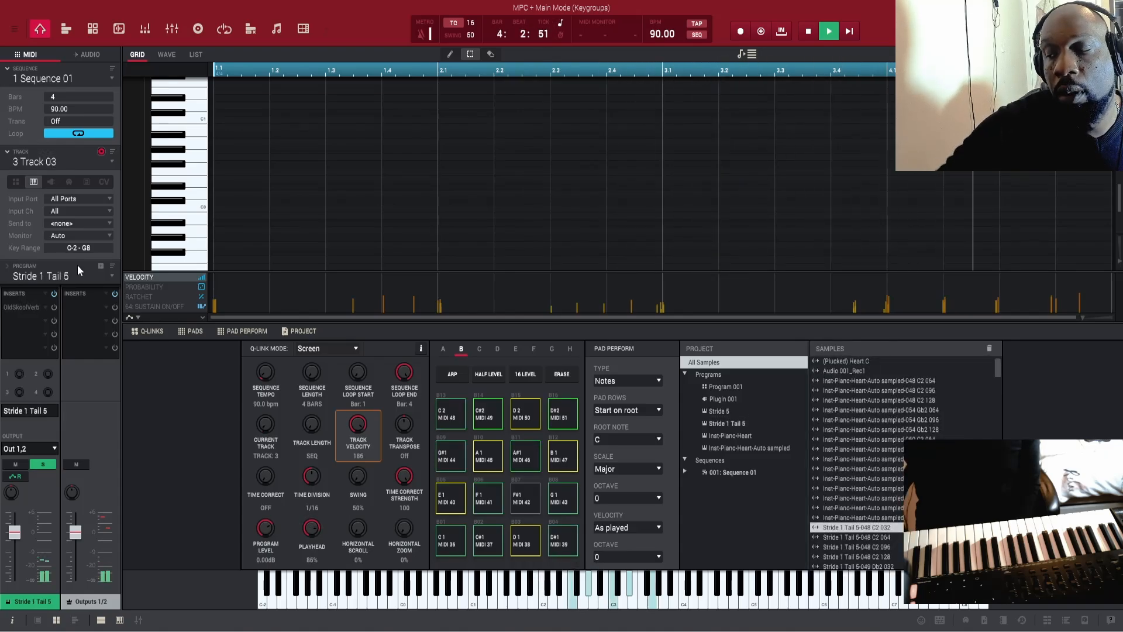
key("space")
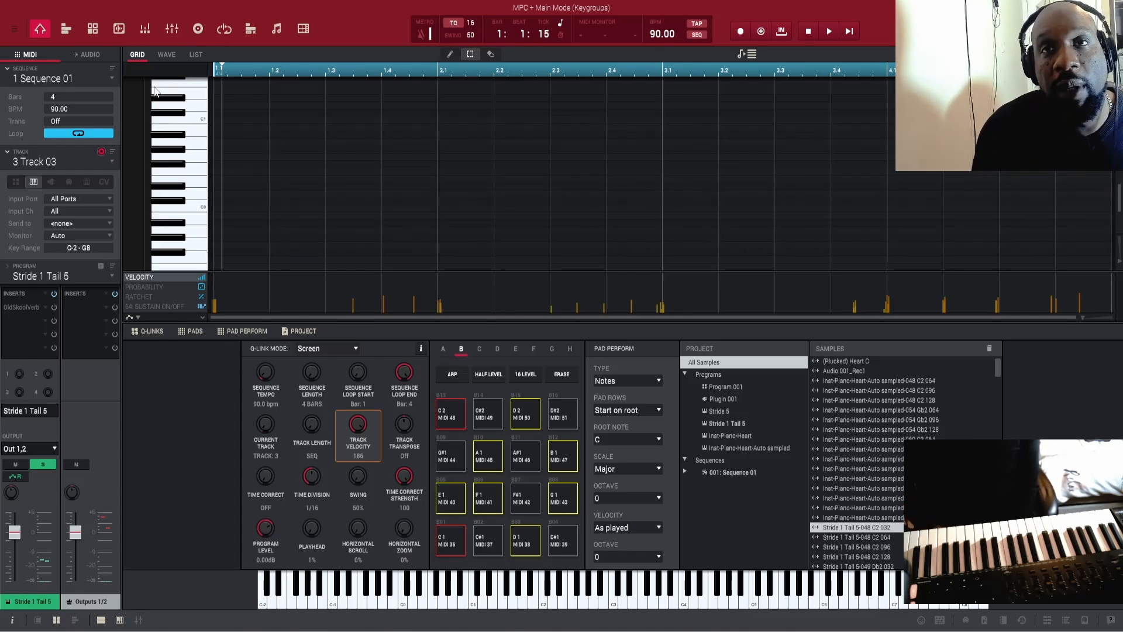
- Examine the sample layers and envelopes of the Stride 1 Tail 5 program, and return to the main view
left_click(95, 31)
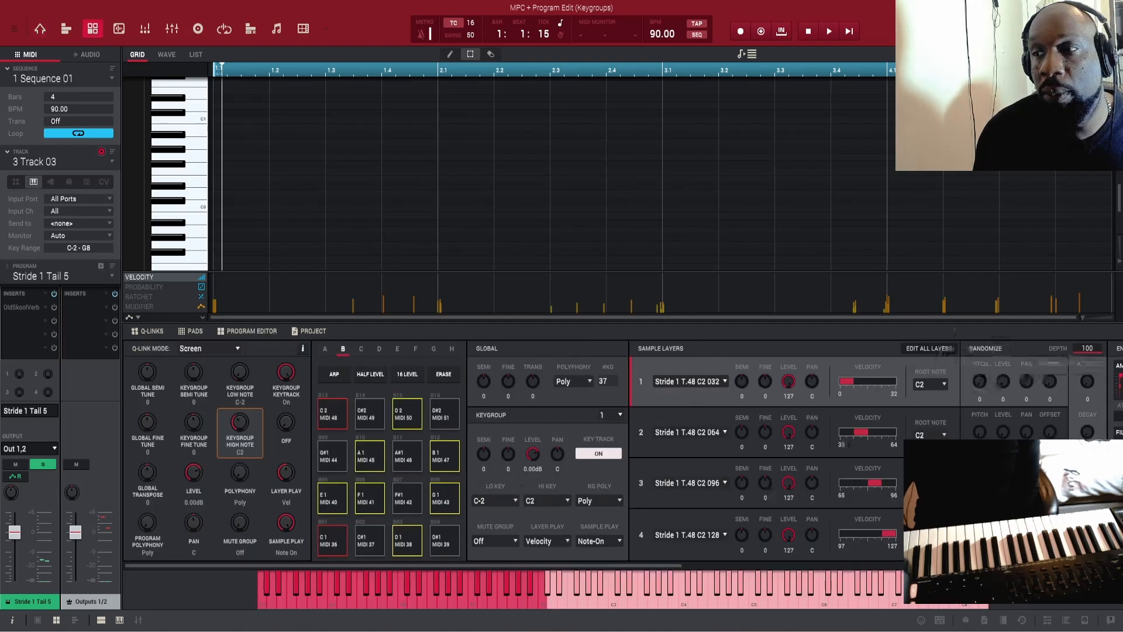
left_click_drag(580, 560, 863, 339)
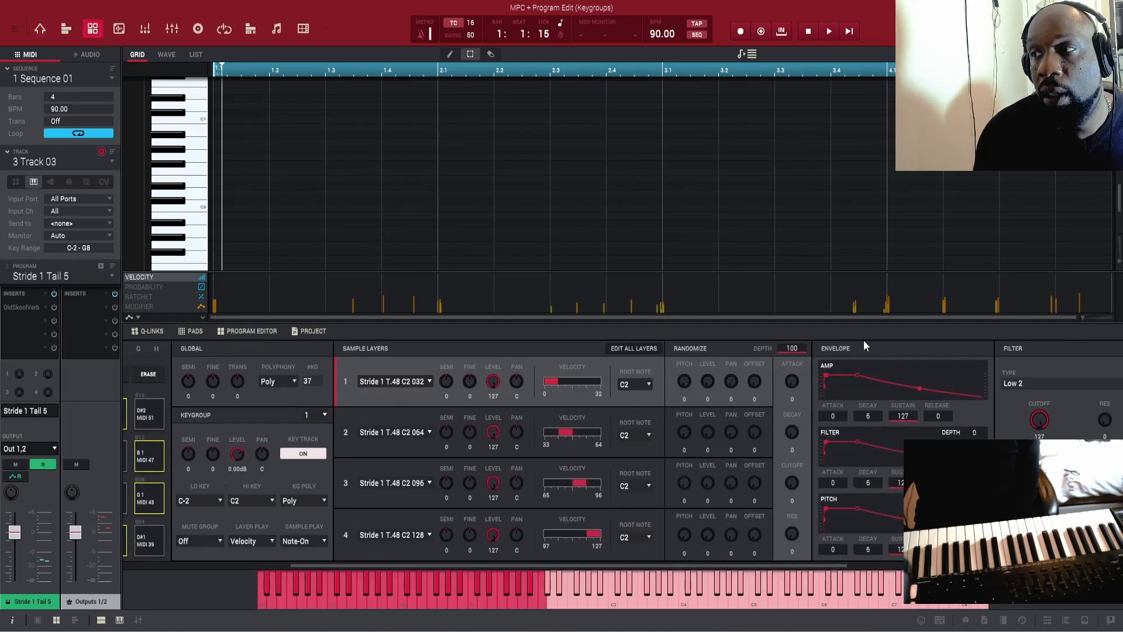
left_click(40, 29)
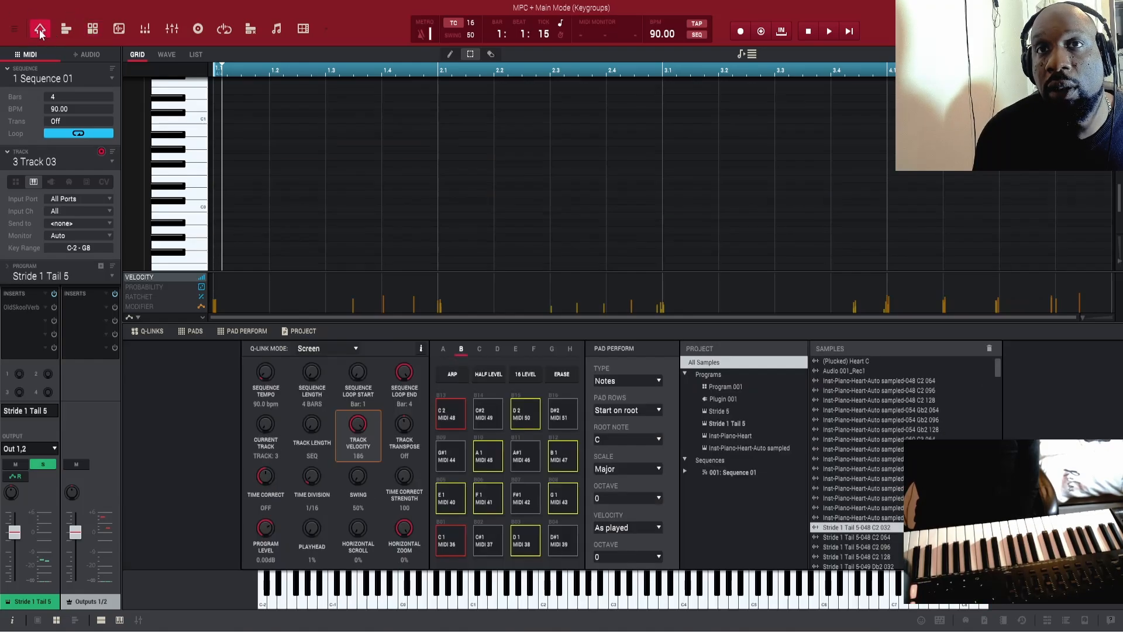
- Enable the OldSkoolVerb insert on the Stride 1 Tail 5 program and play the sequence to audition it
left_click(52, 309)
key("space")
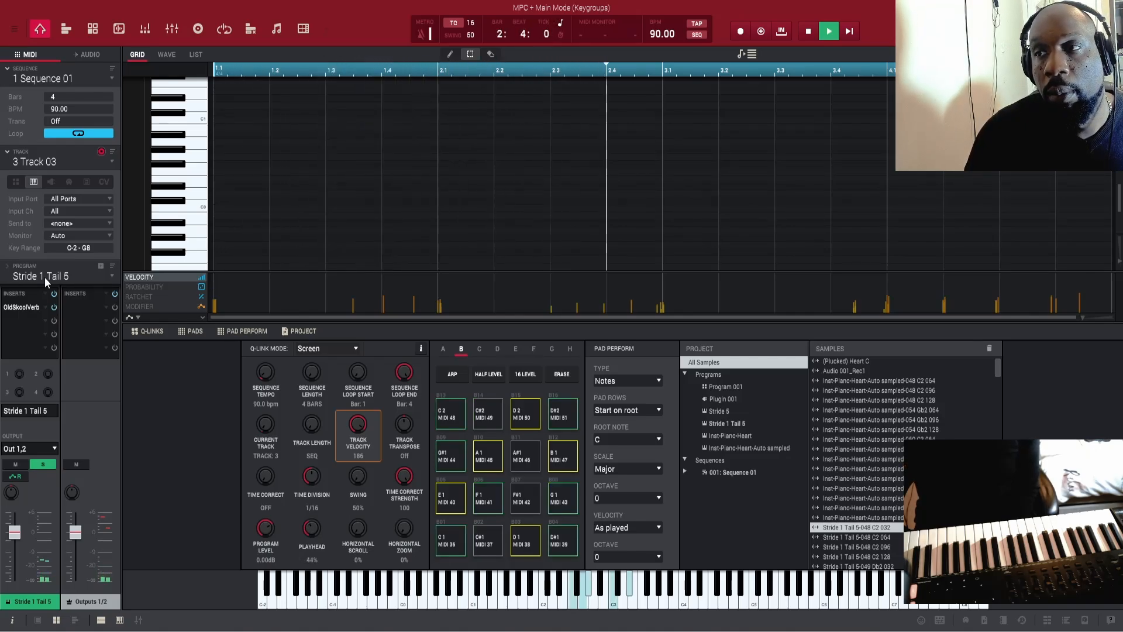
key("space")
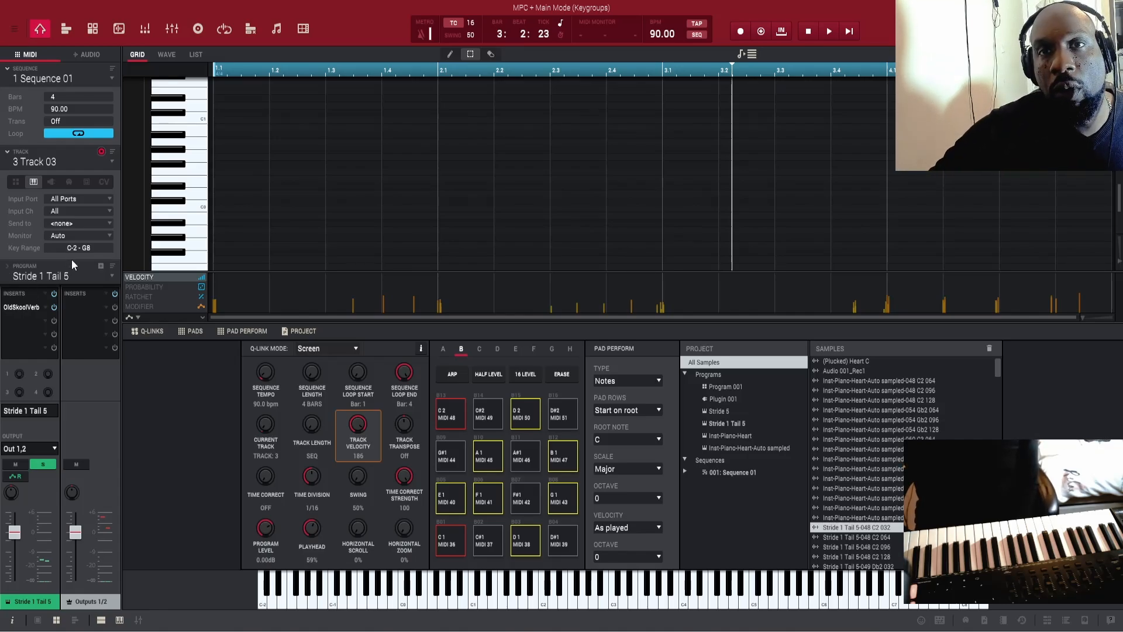
- View the American Home Grand preset in Track 01's Analog Lab V plugin window and close the window
key("Up")
key("Up")
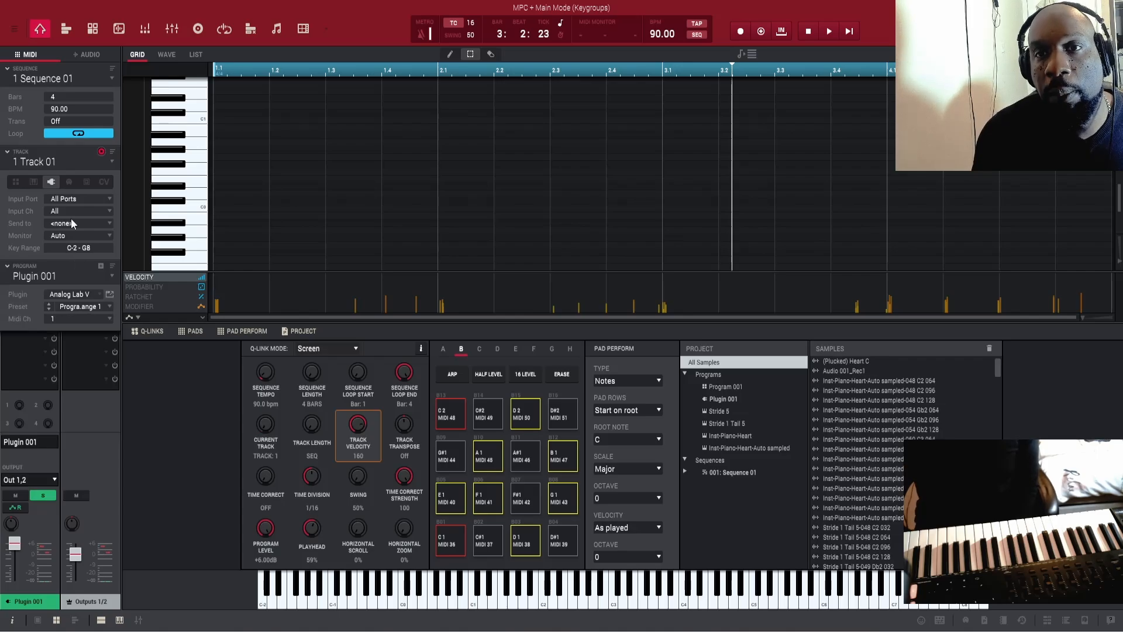
left_click(109, 294)
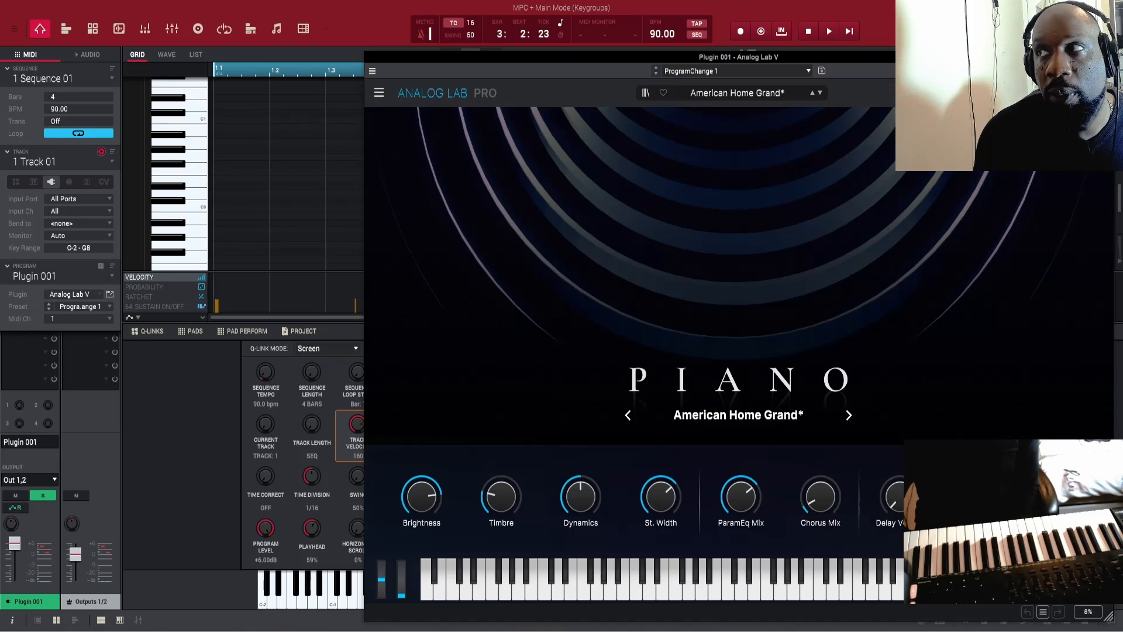
left_click(1106, 57)
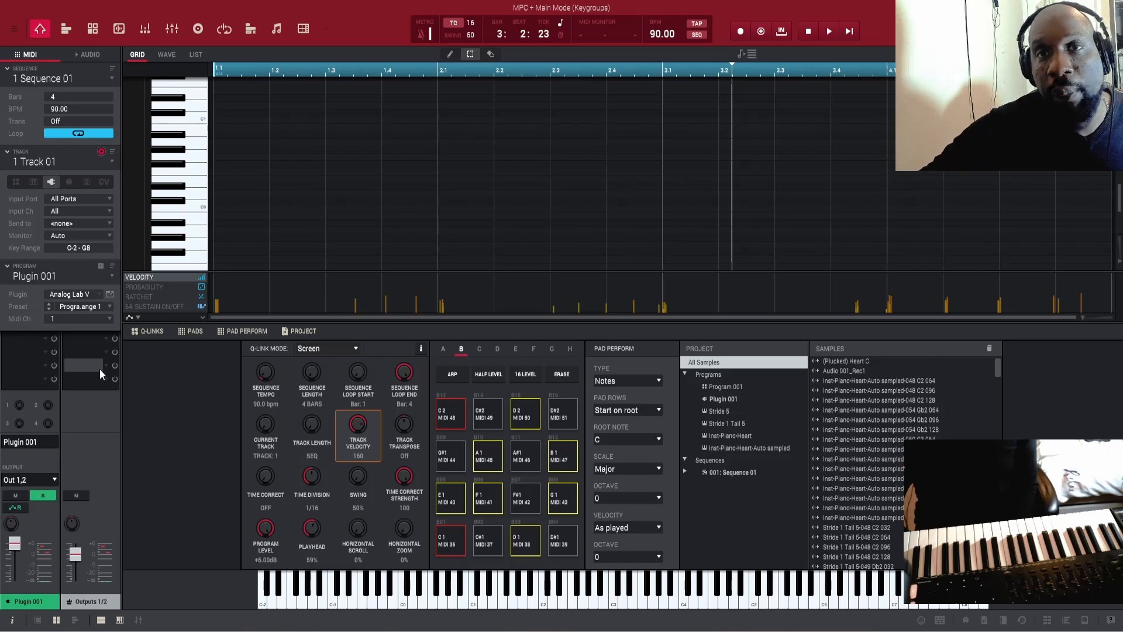
- Show the keygroup settings of the Inst-Piano-Heart program on Track 04 and play the sequence with it
key("Down")
key("Down")
key("Down")
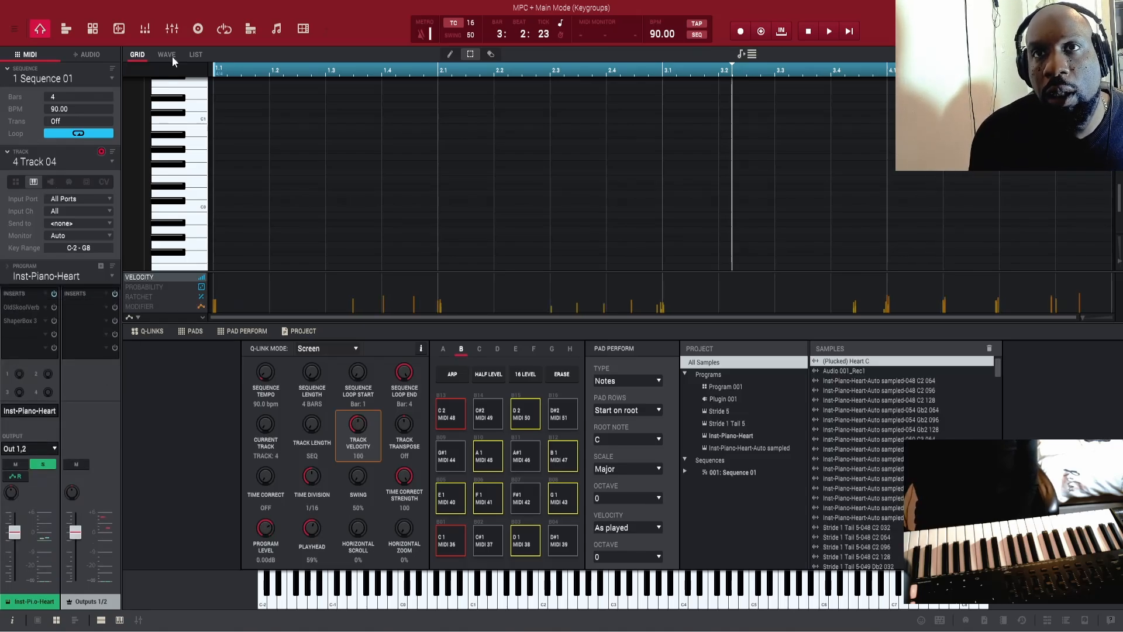
left_click(93, 30)
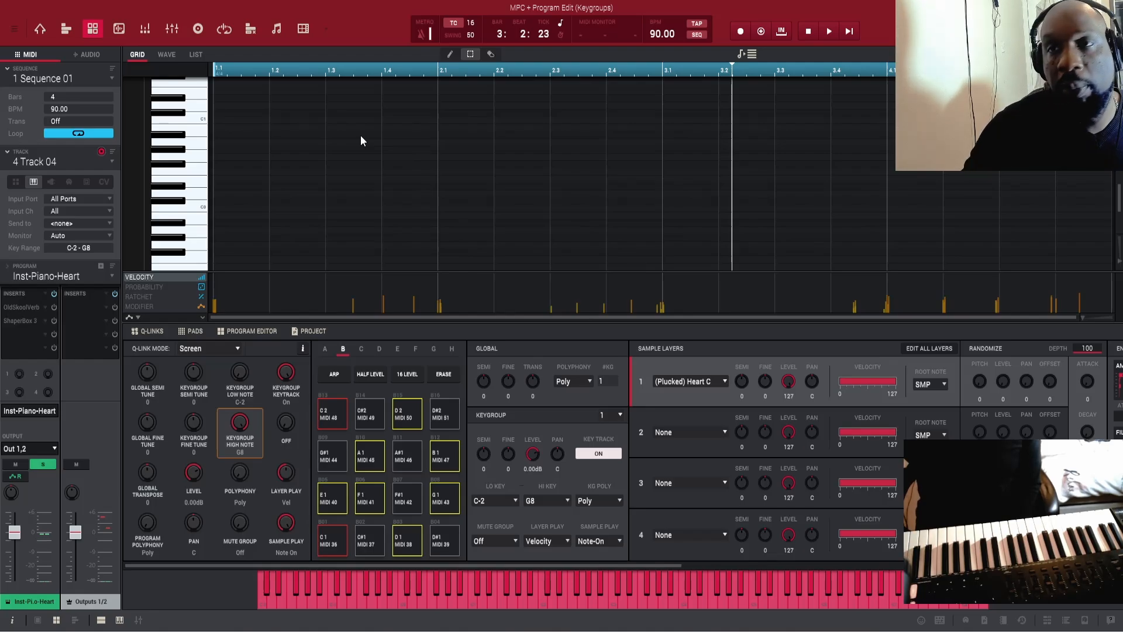
key("space")
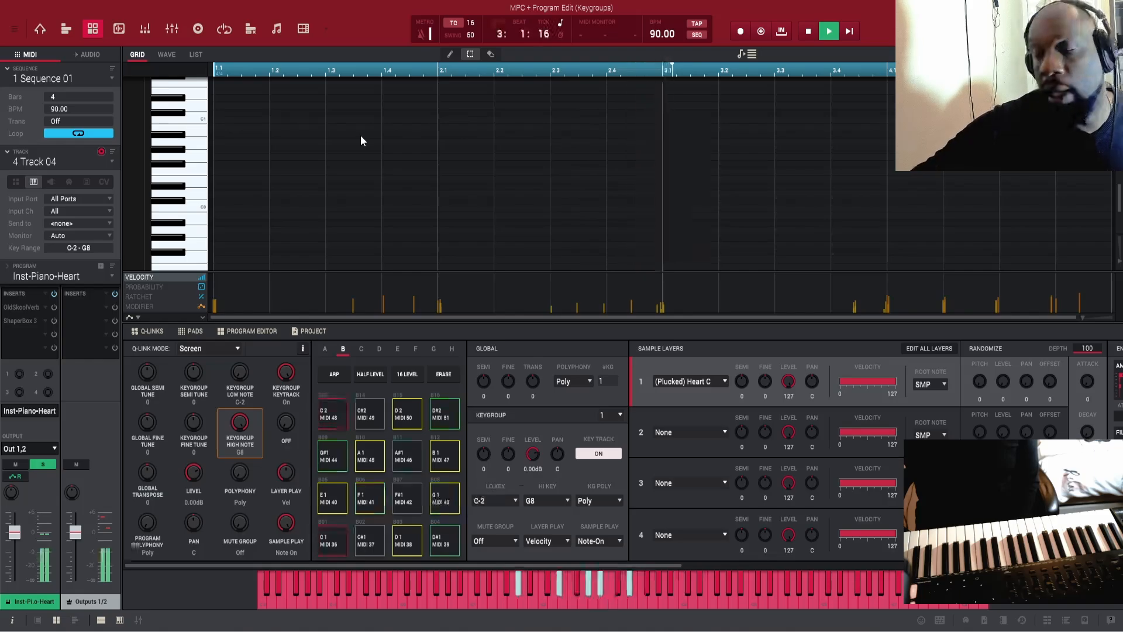
- Compare Tracks 04 and 05 during playback and unmute the Inst-Piano-Heart-Auto sampled program on Track 05
key("Down")
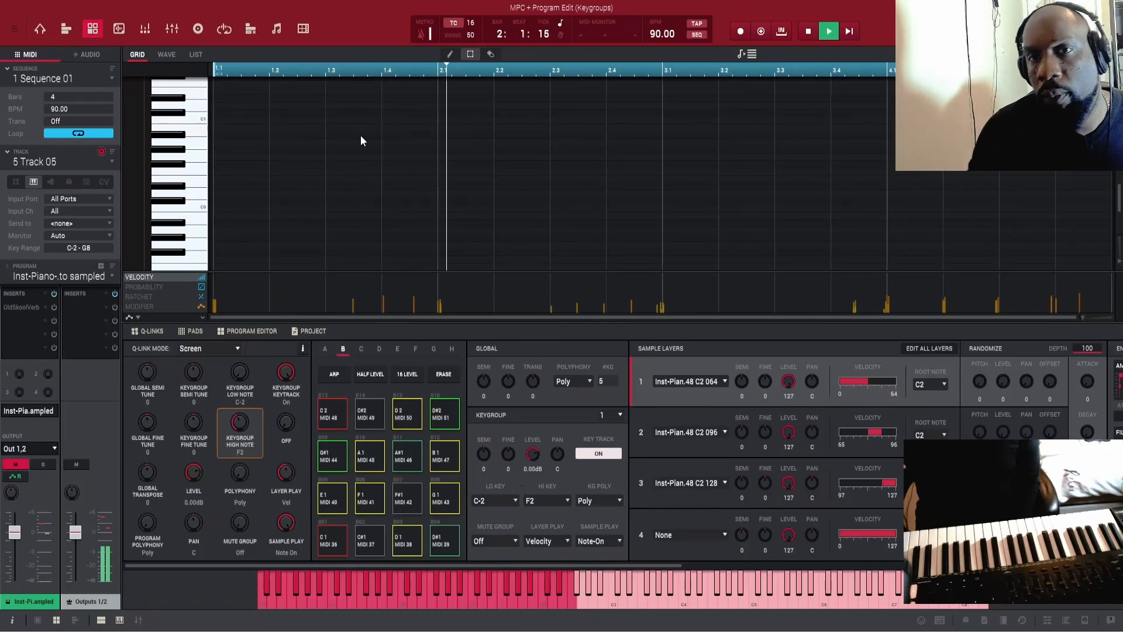
key("Up")
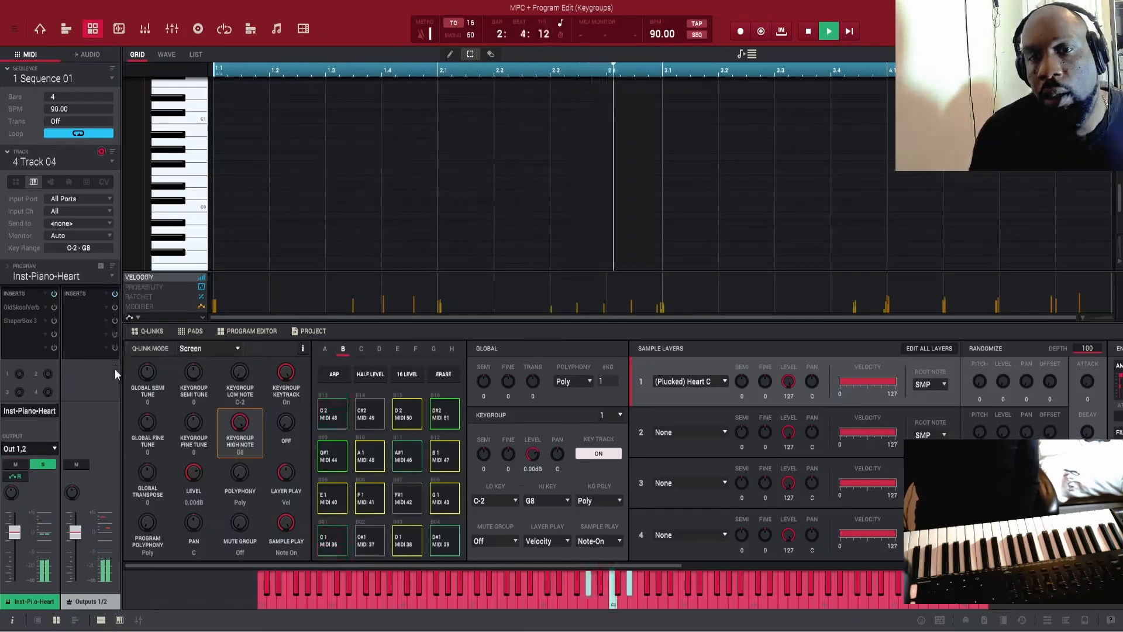
key("Down")
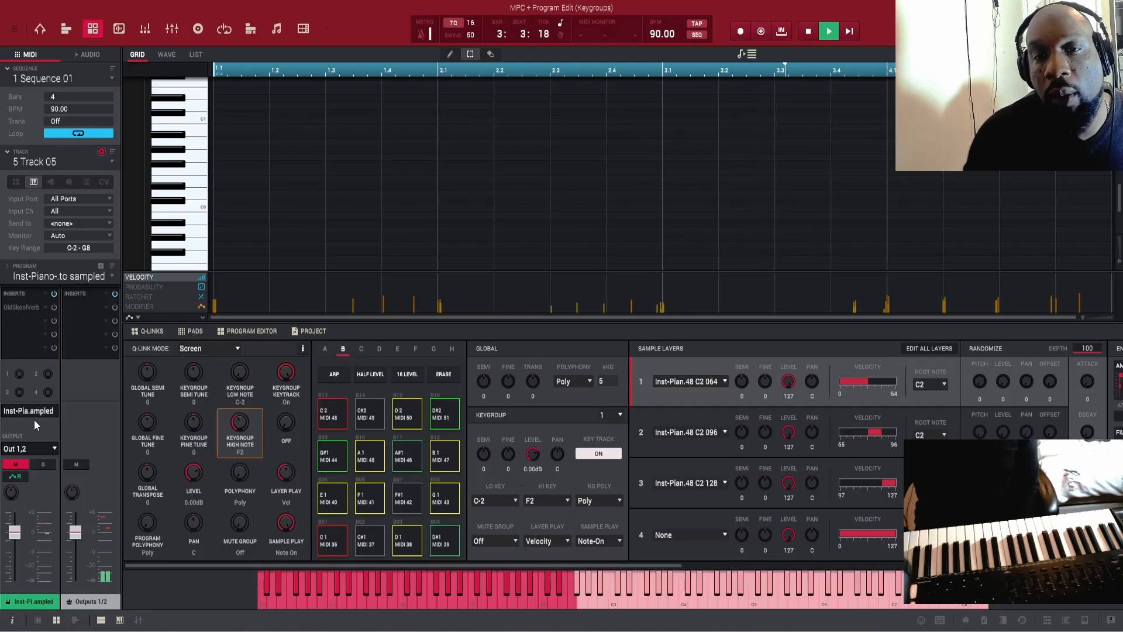
left_click(32, 465)
left_click(17, 467)
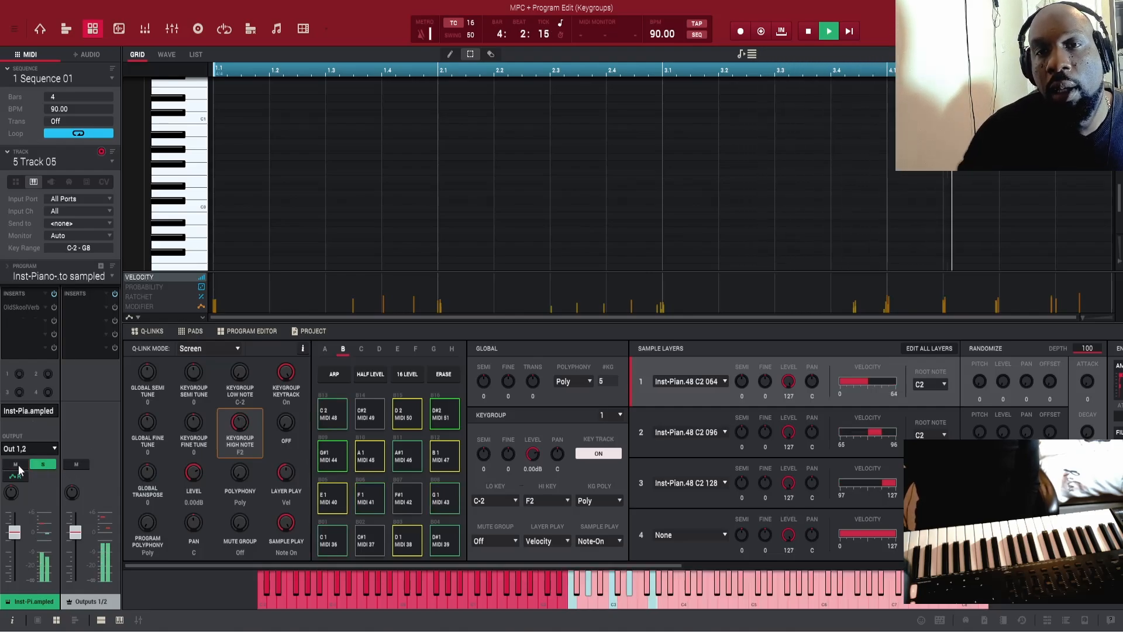
- Mute the Inst-Piano-Heart program on Track 04 while the sequence keeps playing
key("Up")
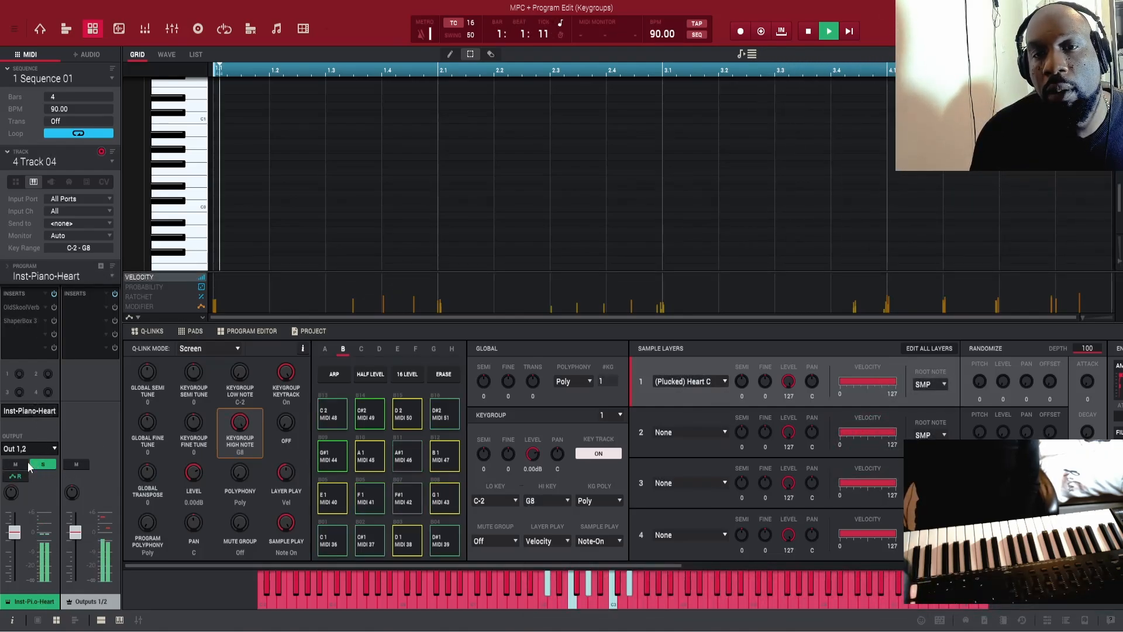
left_click(17, 463)
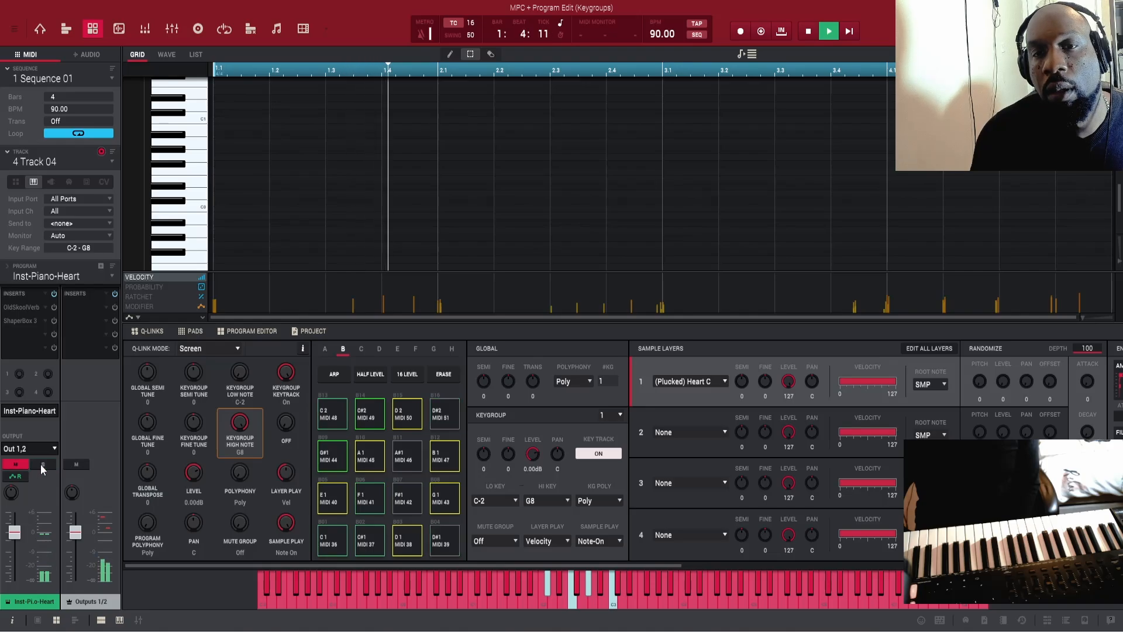
left_click(42, 465)
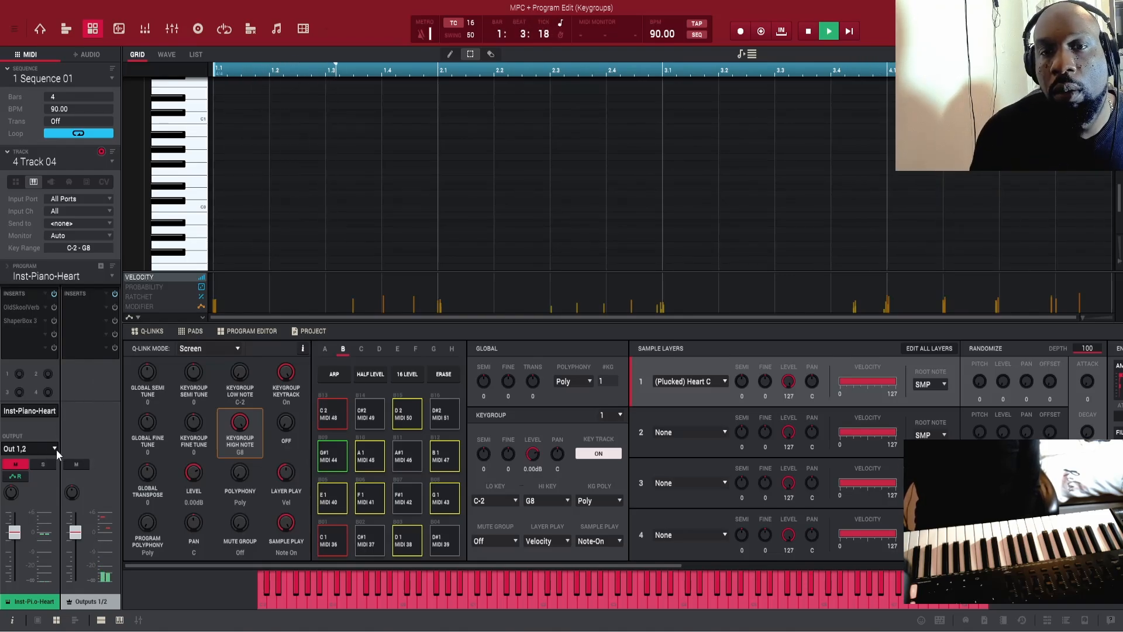
- Audition the Stride 1 Tail 5 program on Track 03 soloed and unmuted, mute it again and stop playback
key("Up")
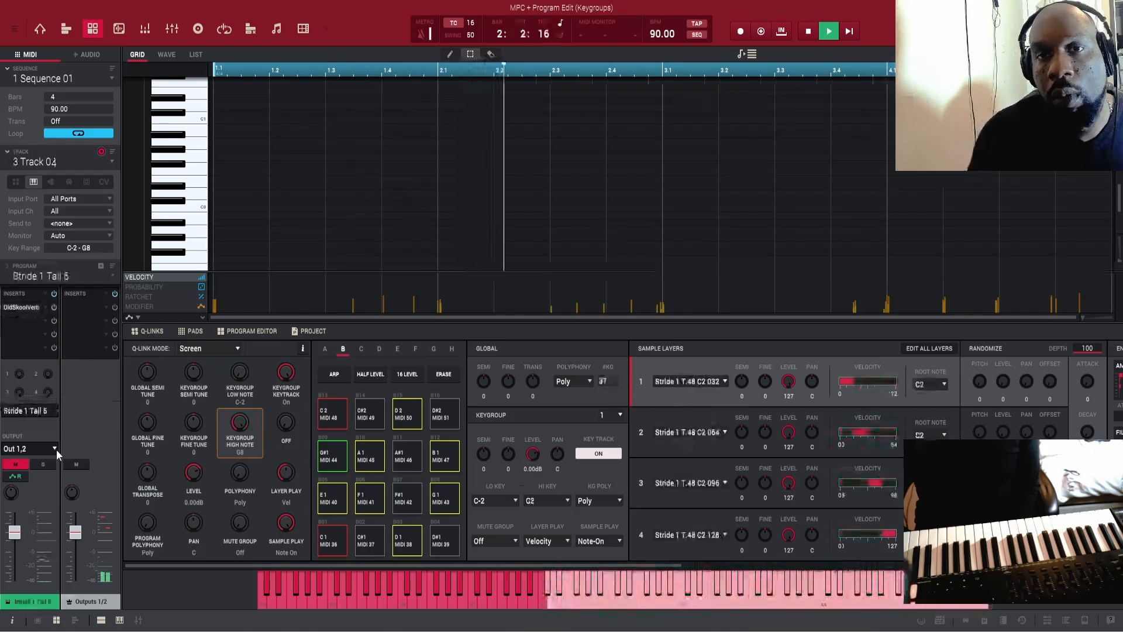
left_click(43, 464)
left_click(13, 465)
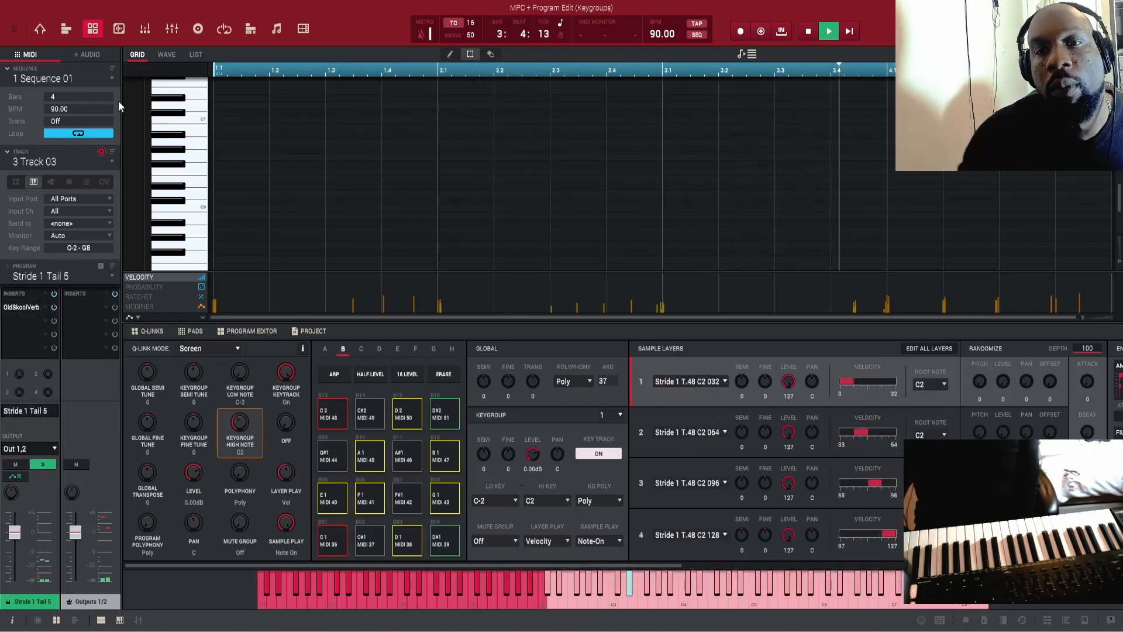
left_click(46, 465)
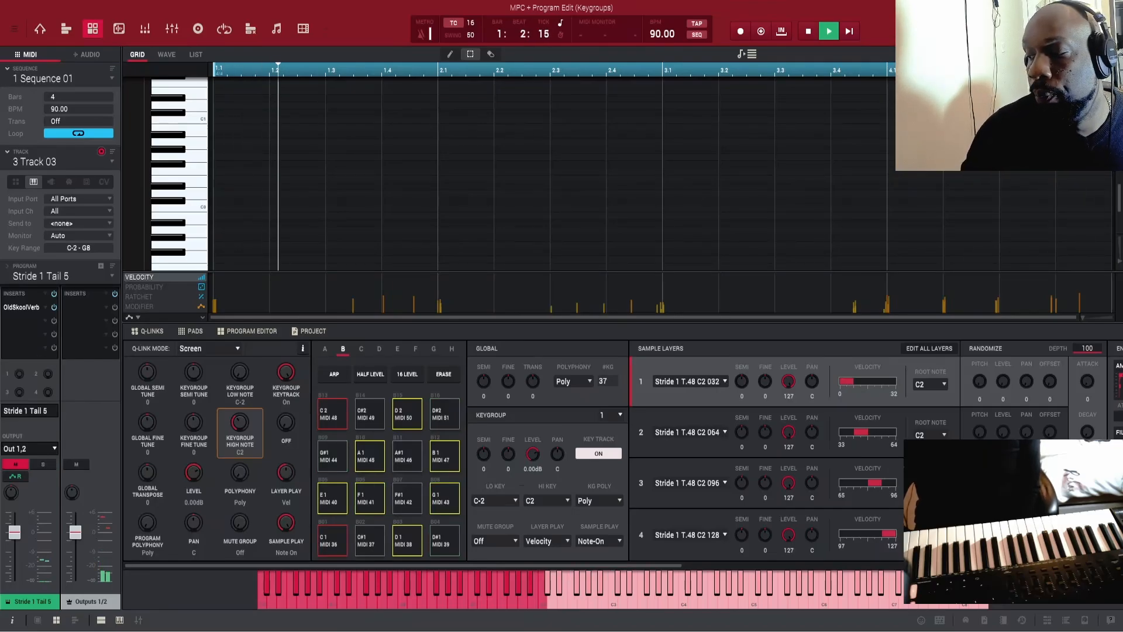
key("space")
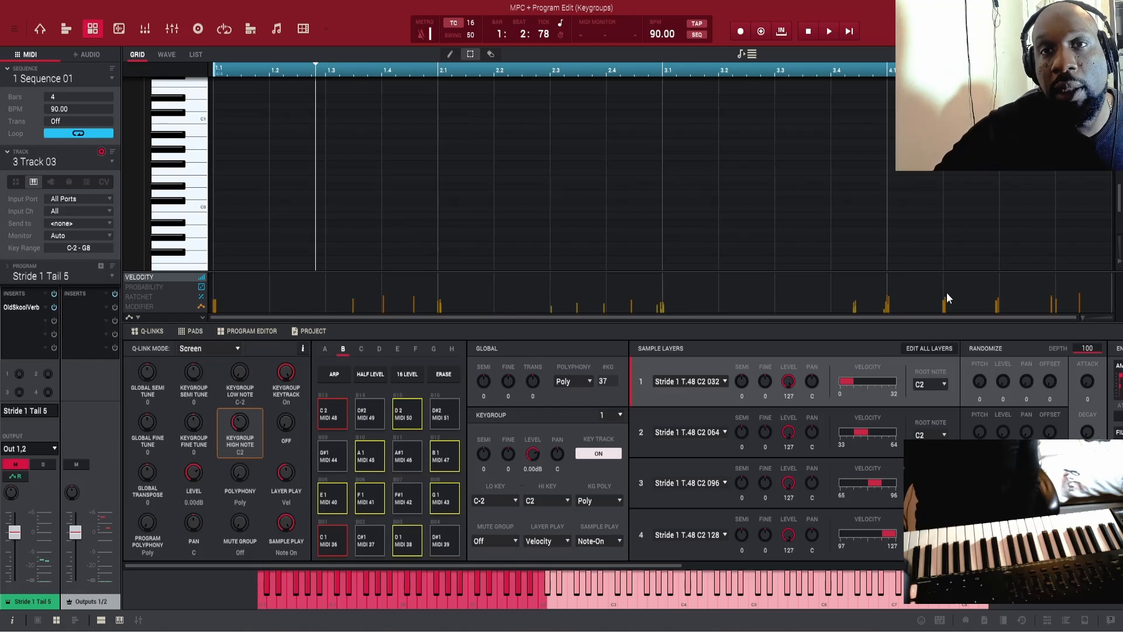
- Review the programs on Tracks 05 to 01, from the auto-sampled keygroup back to the Analog Lab V plugin
key("Down")
key("Down")
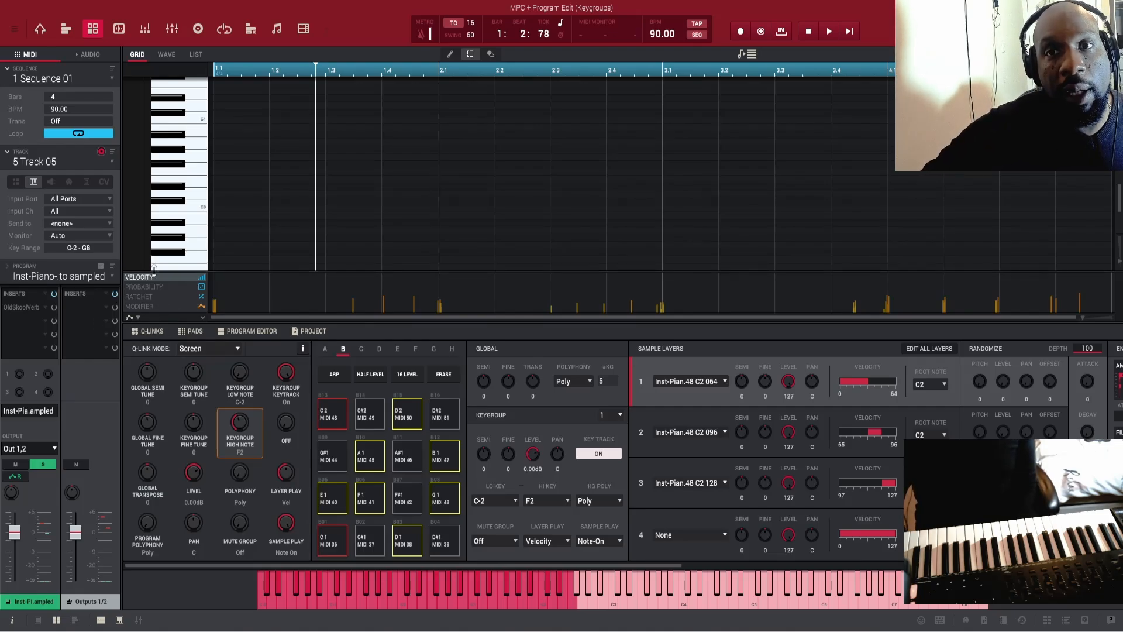
key("Up")
key("Up")
key("Up")
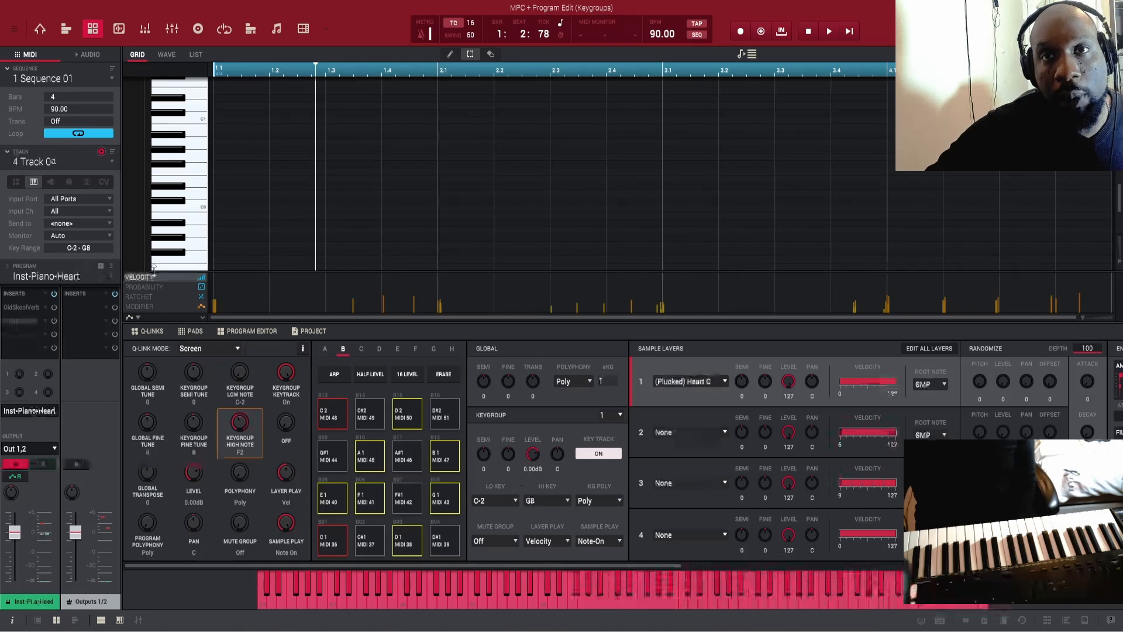
key("Up")
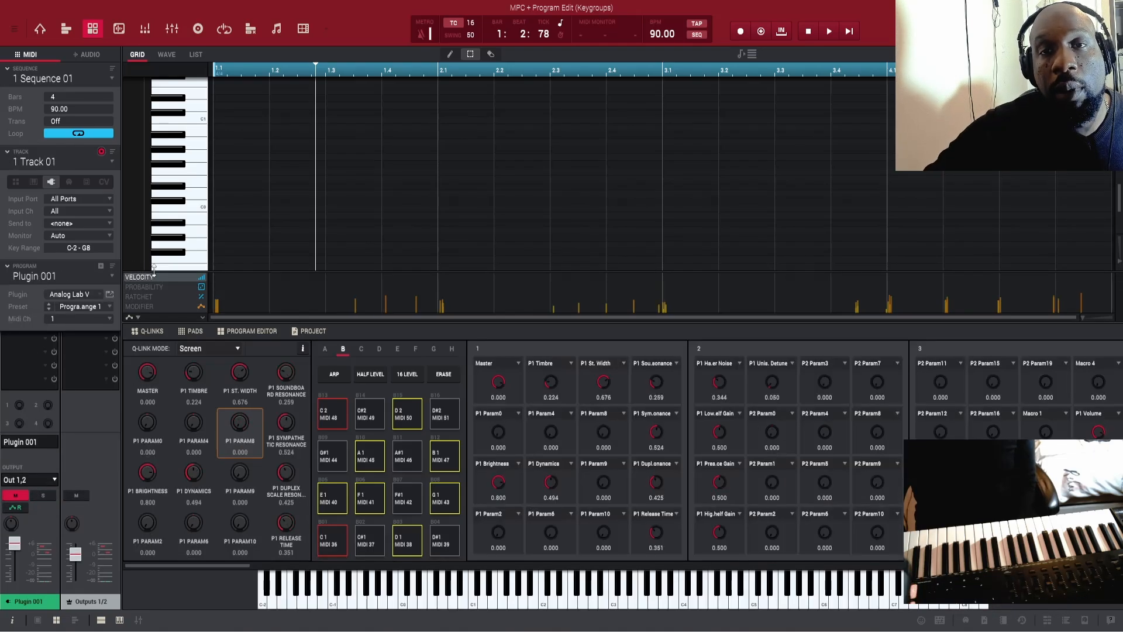
- Rename the Stride 5 program on Track 02 as inst-piano-art02
key("Down")
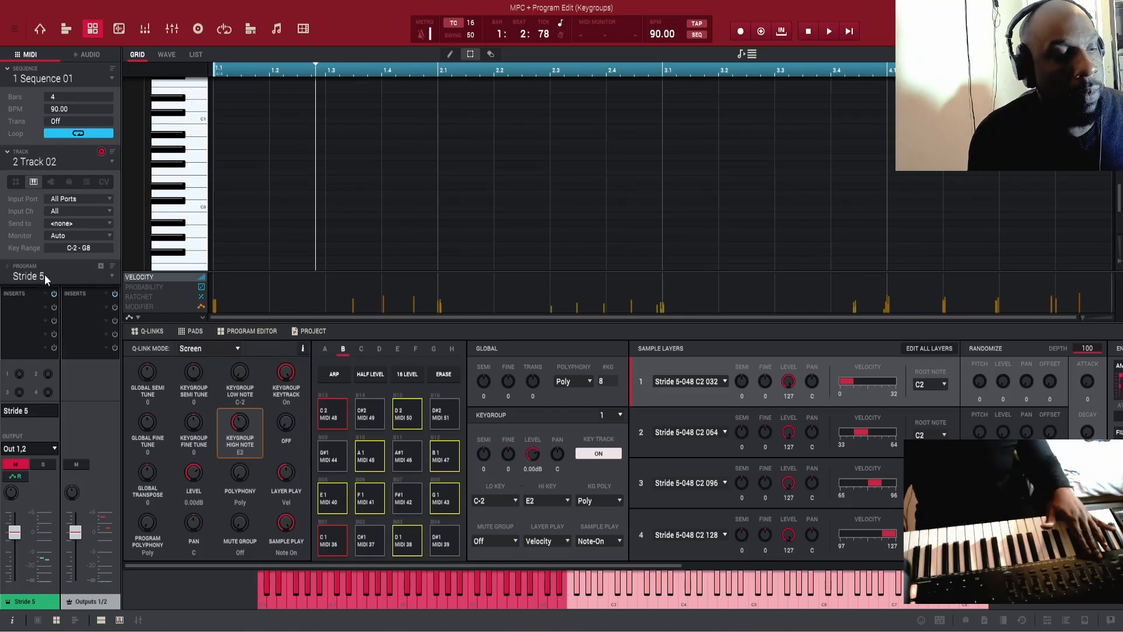
key("Escape")
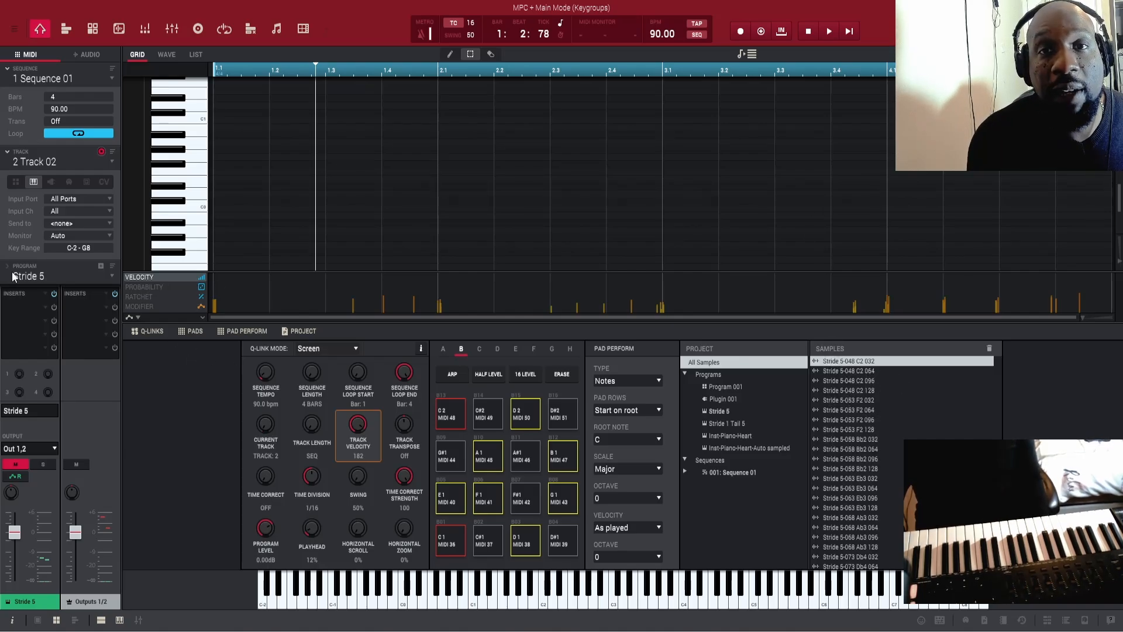
double_click(32, 274)
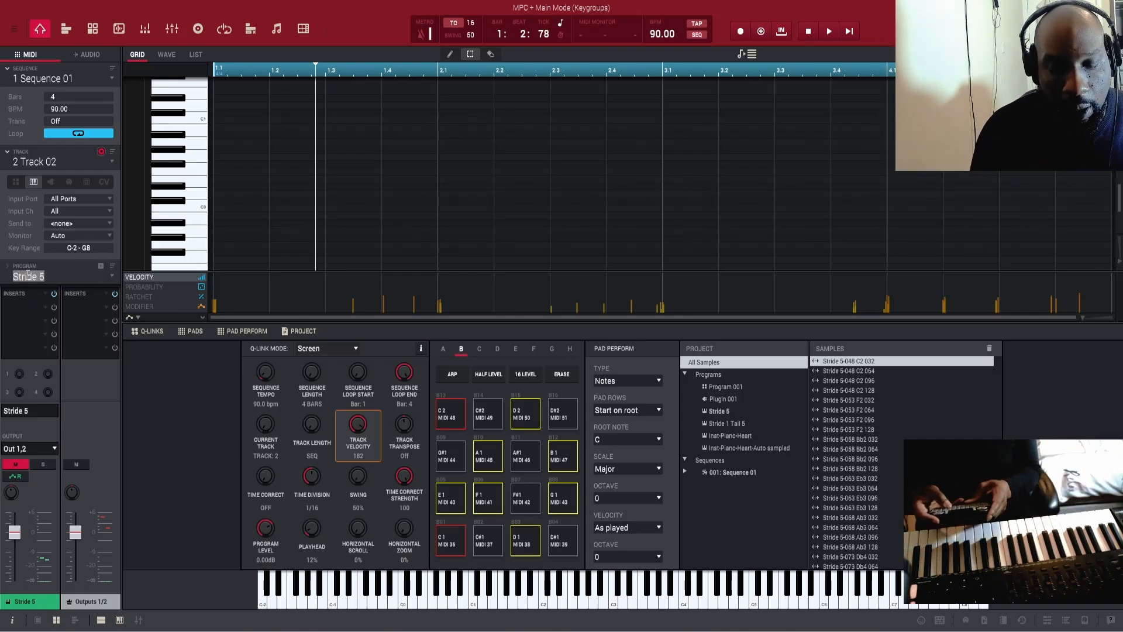
type("inst")
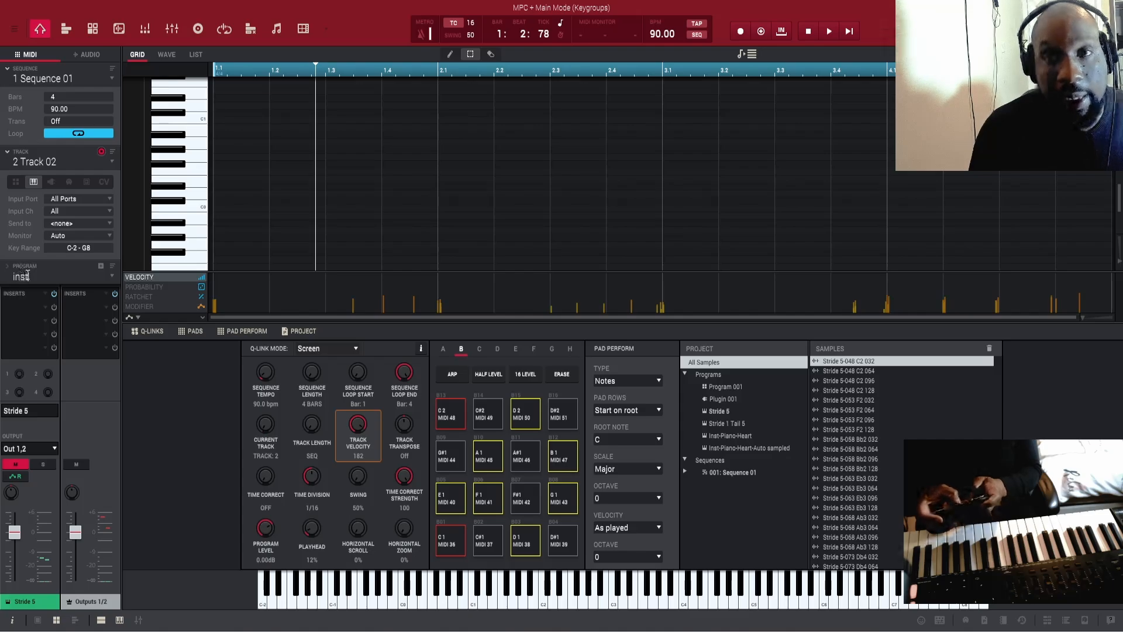
type("-p")
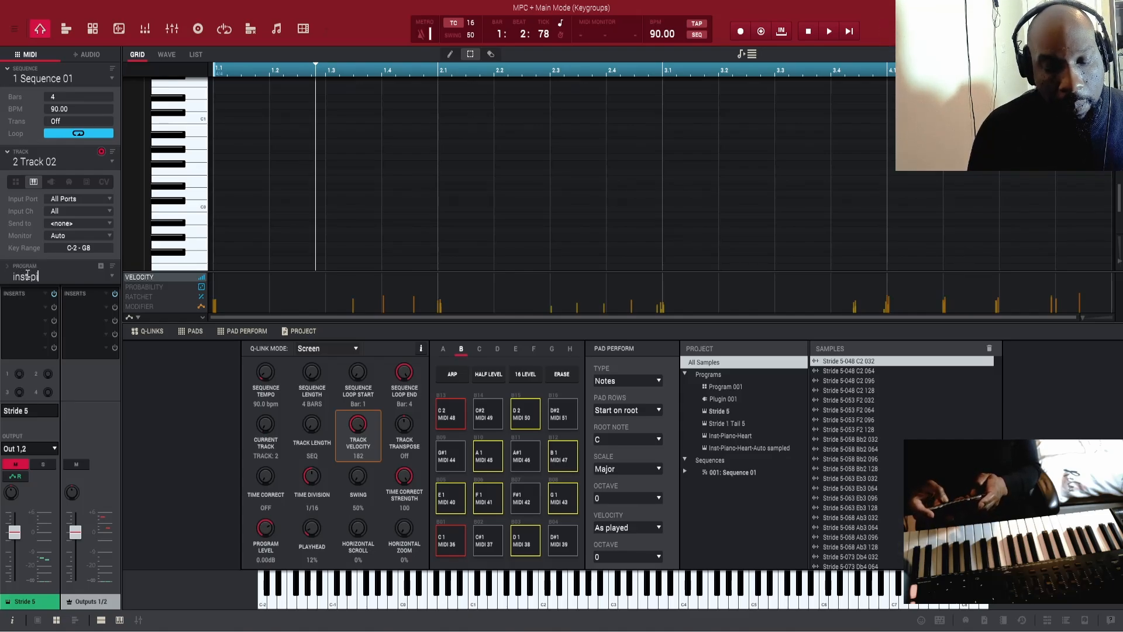
type("iano")
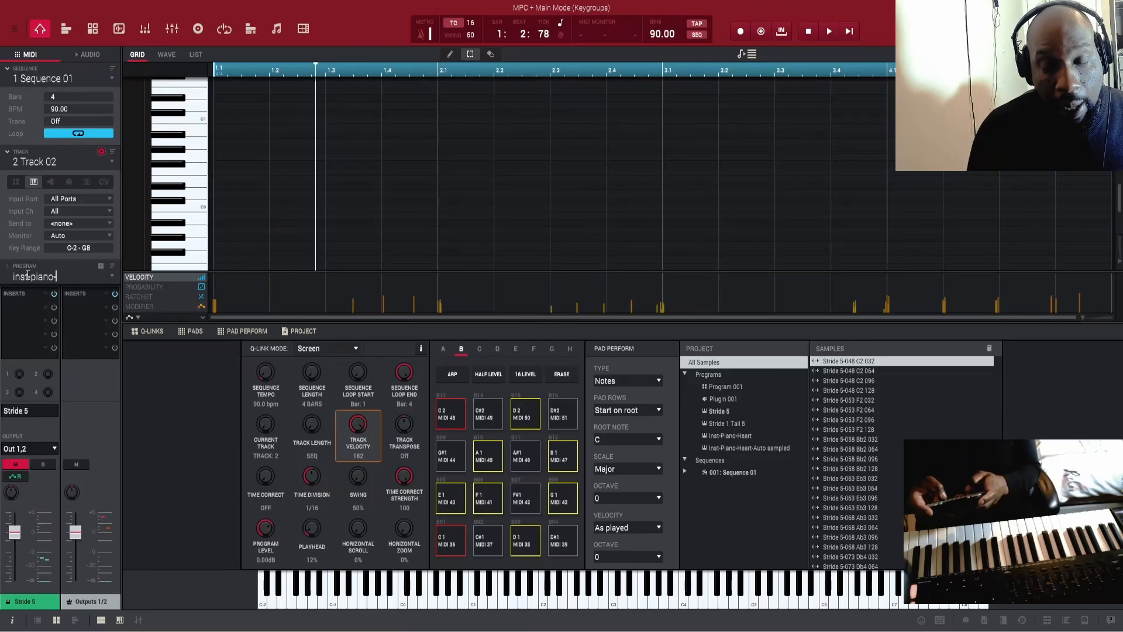
type("-")
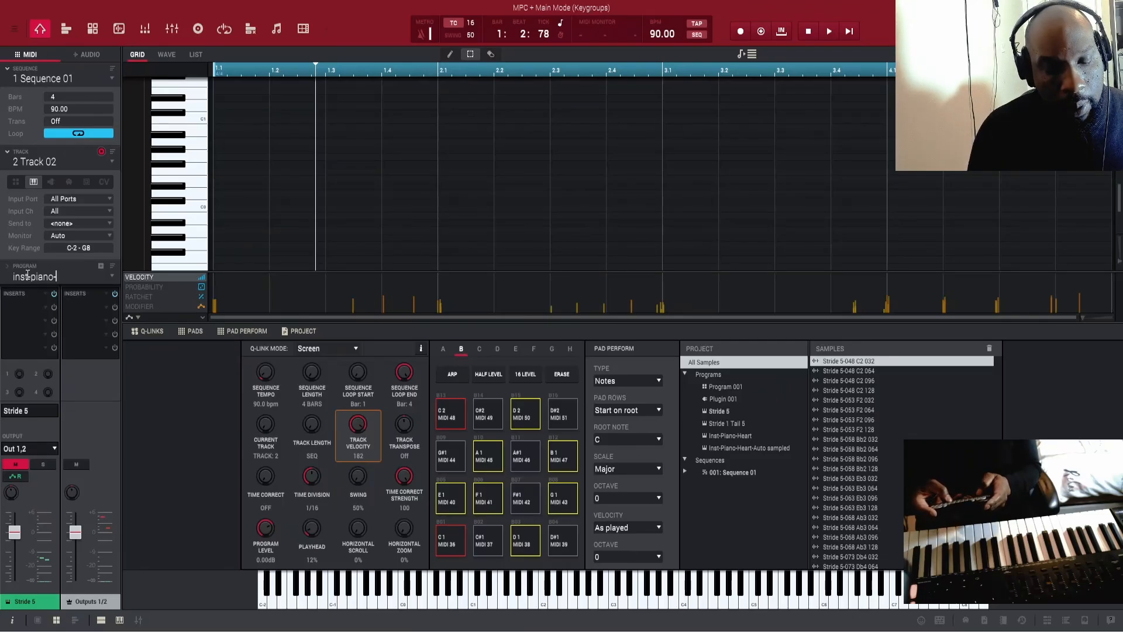
type("art02")
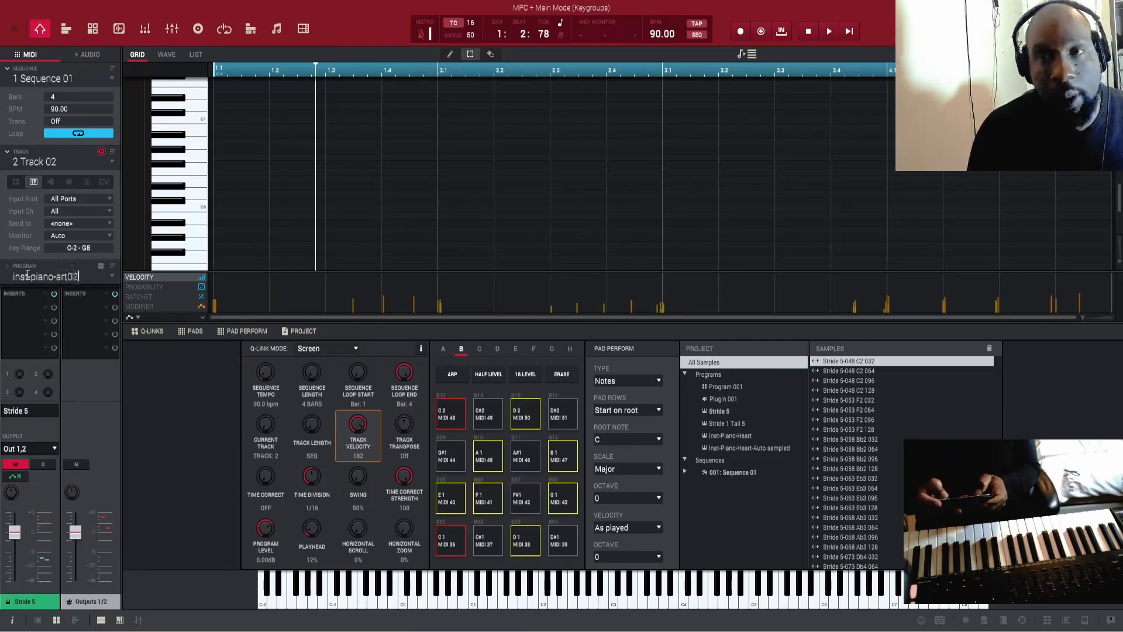
key("Return")
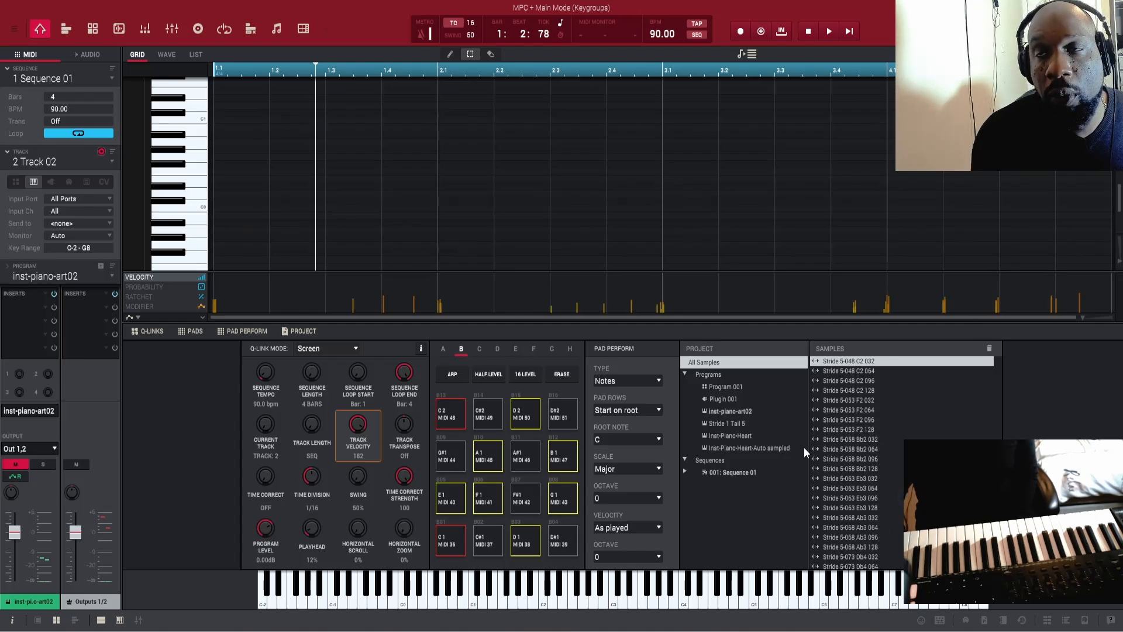
- Tidy the keygroup sample names of the inst-piano-art02 program
left_click(14, 29)
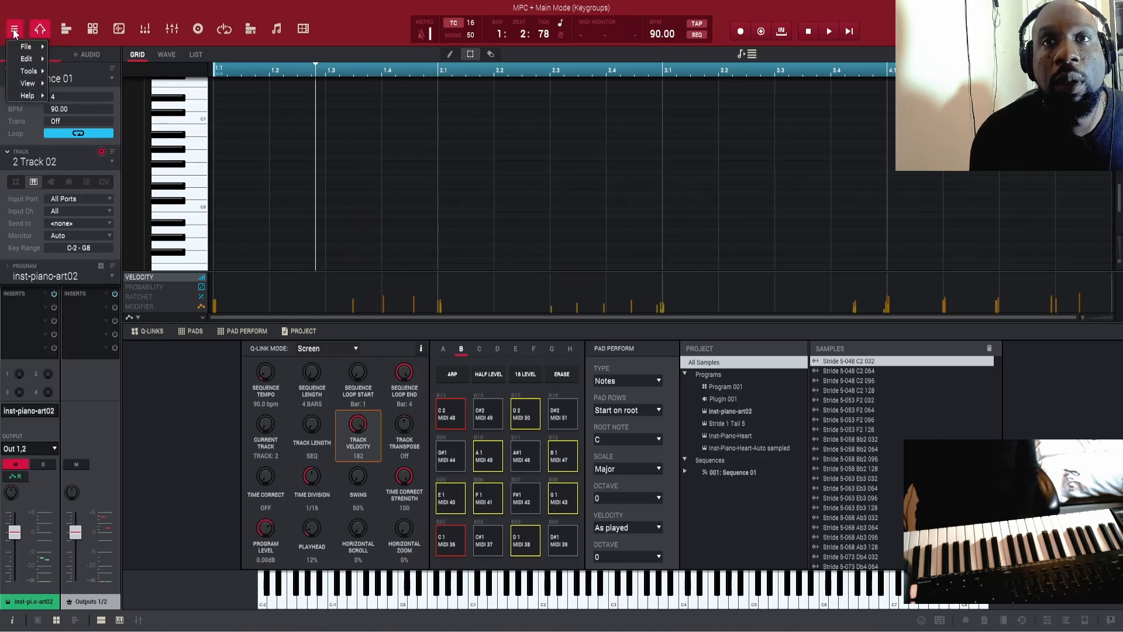
mouse_move(29, 63)
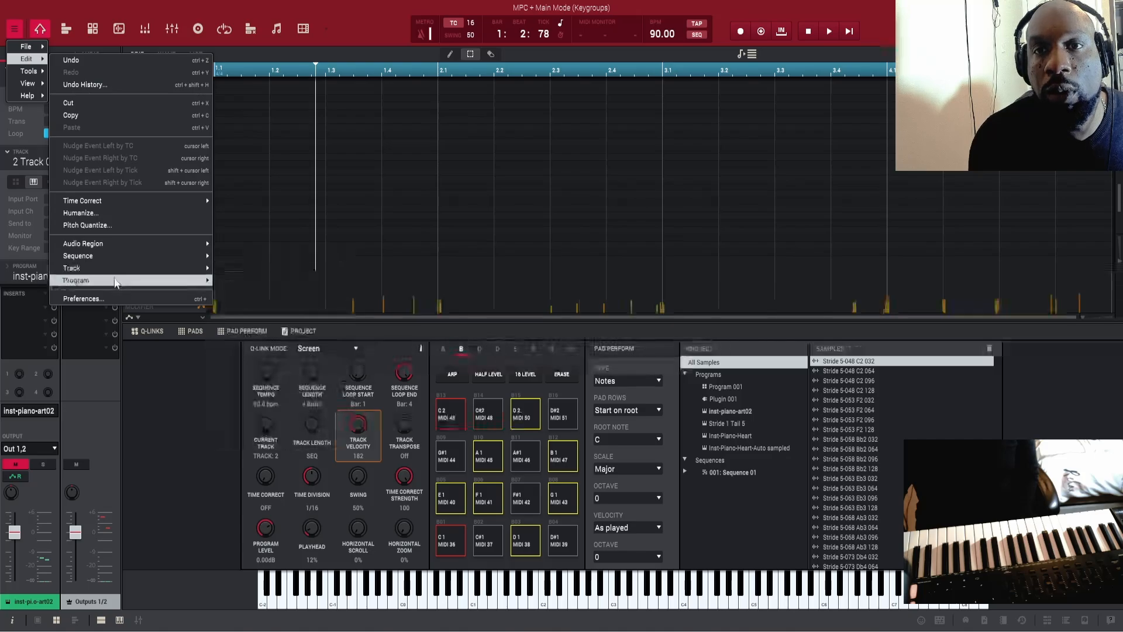
mouse_move(110, 283)
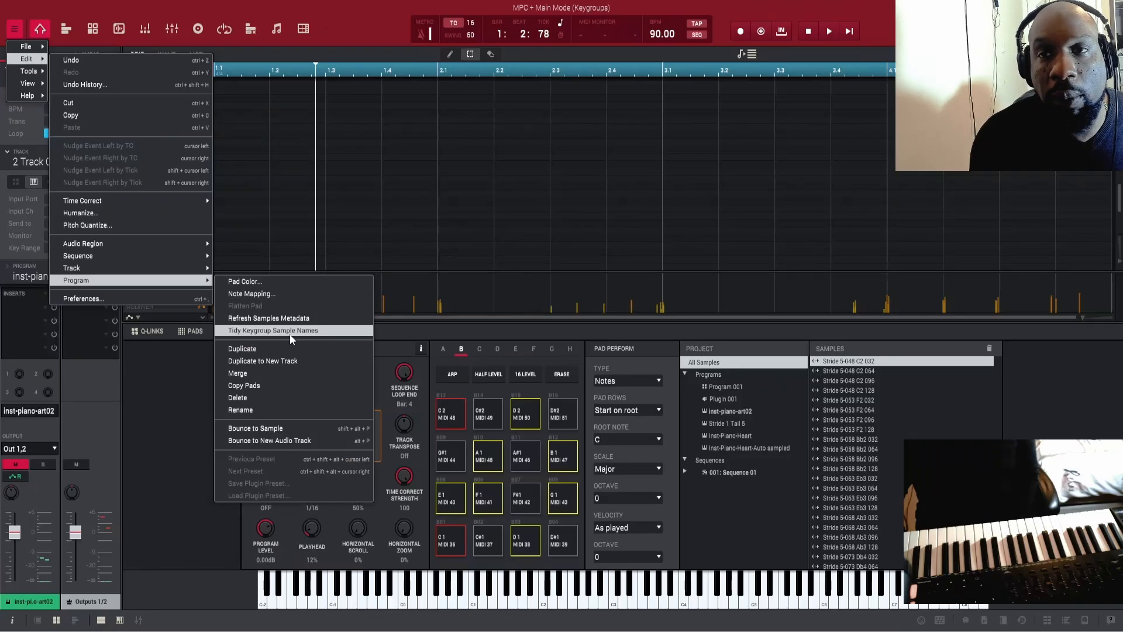
left_click(289, 333)
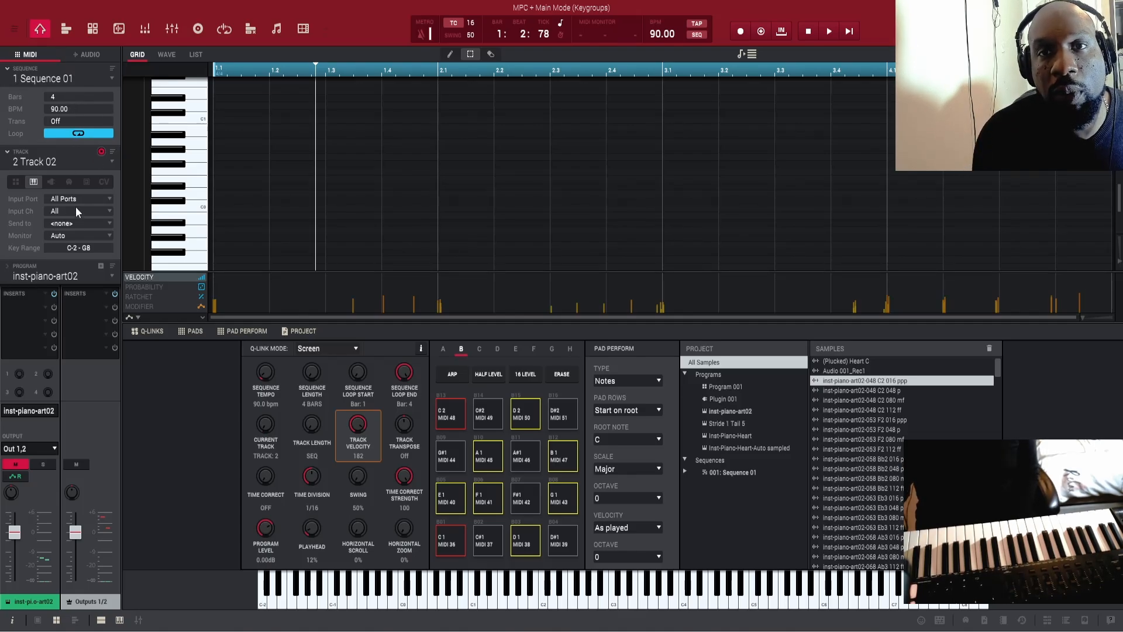
- Show the track view, turn off solo on Track 05 and unmute the tracks
left_click(67, 29)
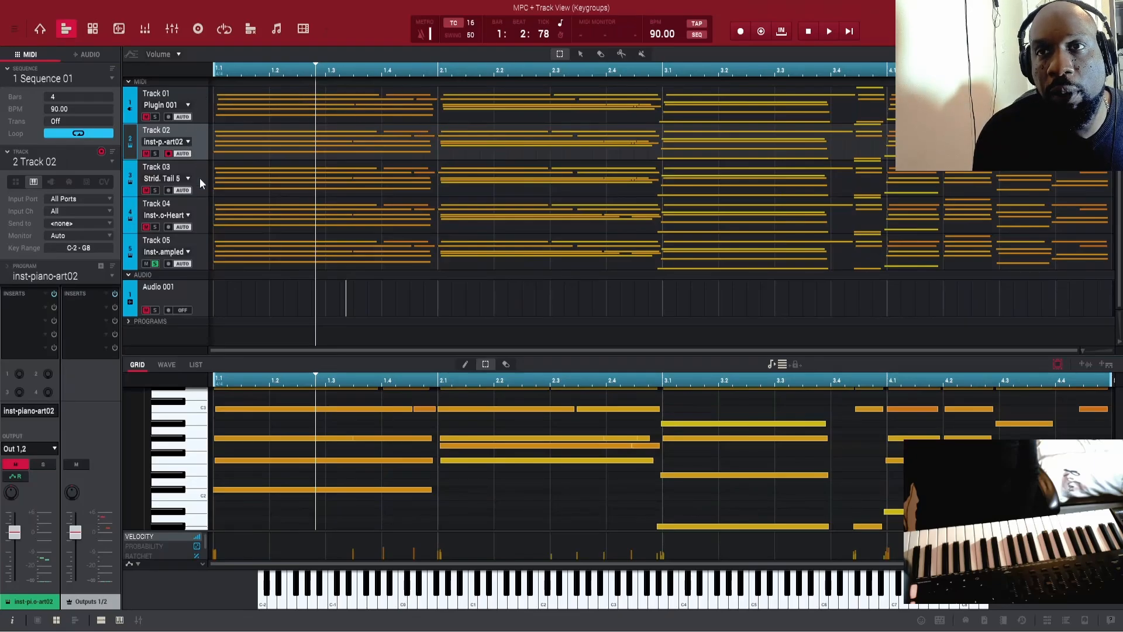
left_click(155, 263)
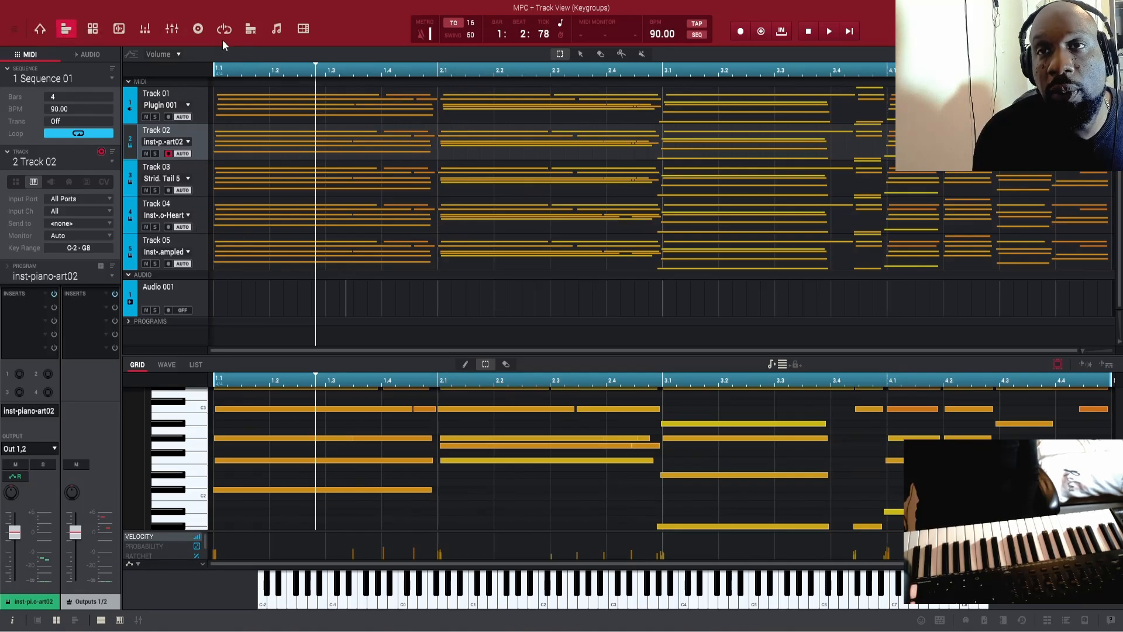
- Save all programs into the BEST Expansion folder on the D: drive
left_click(16, 30)
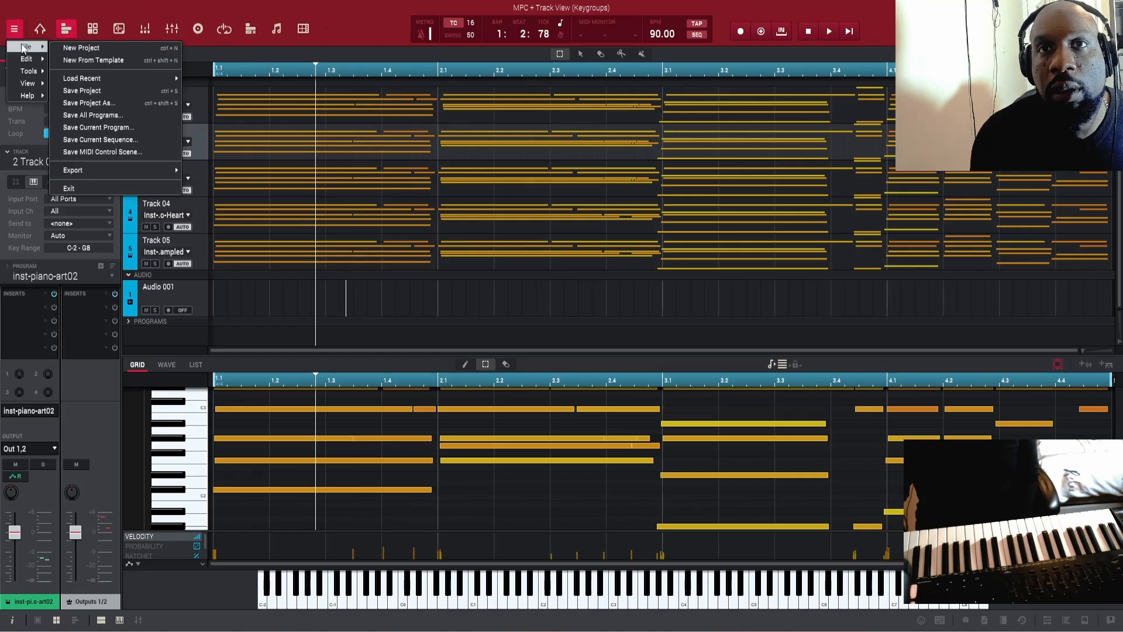
left_click(169, 117)
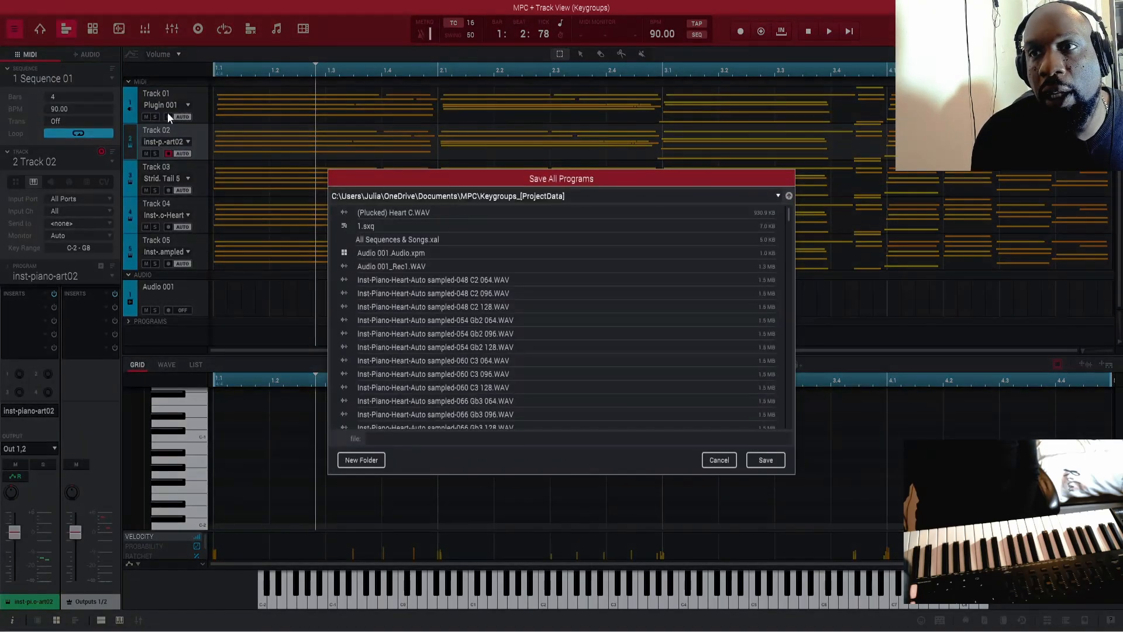
left_click(778, 196)
left_click(778, 197)
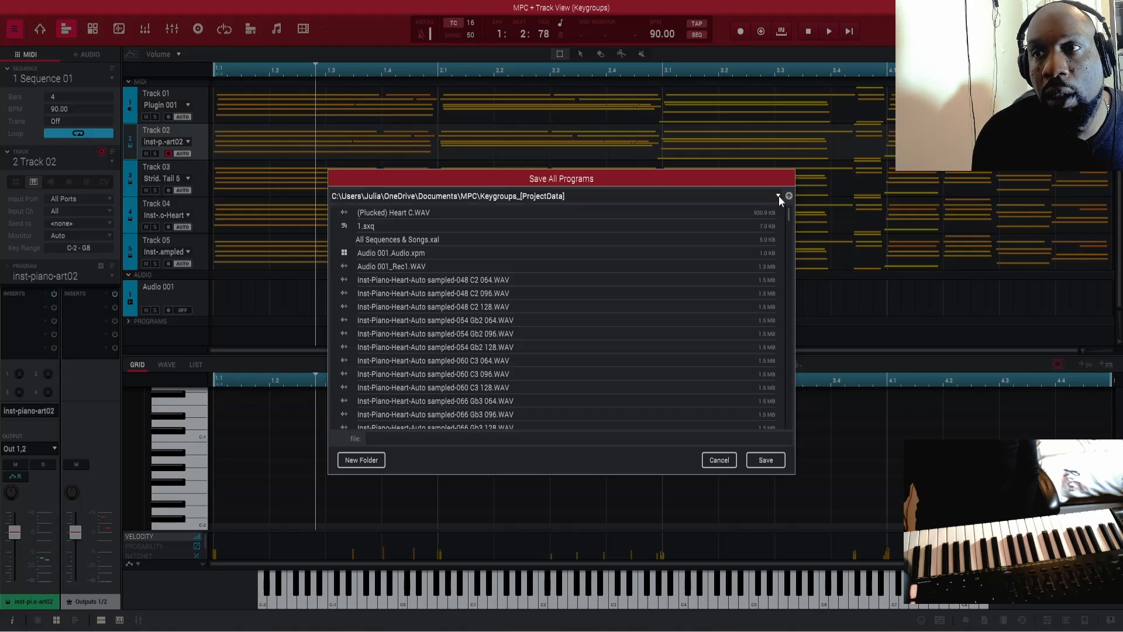
left_click(781, 196)
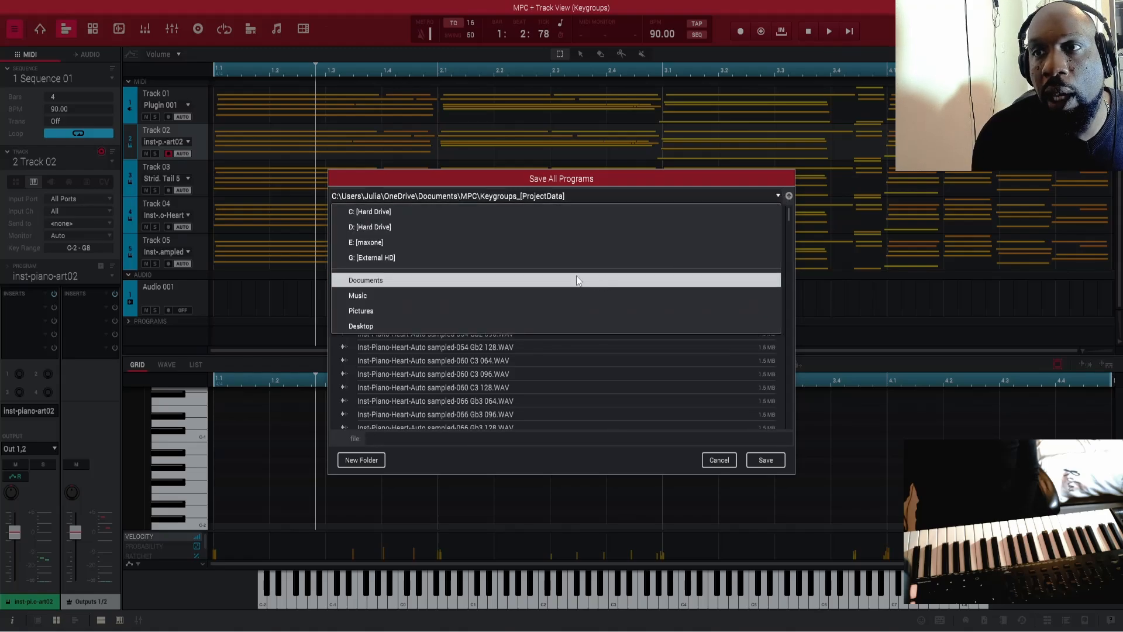
left_click(508, 232)
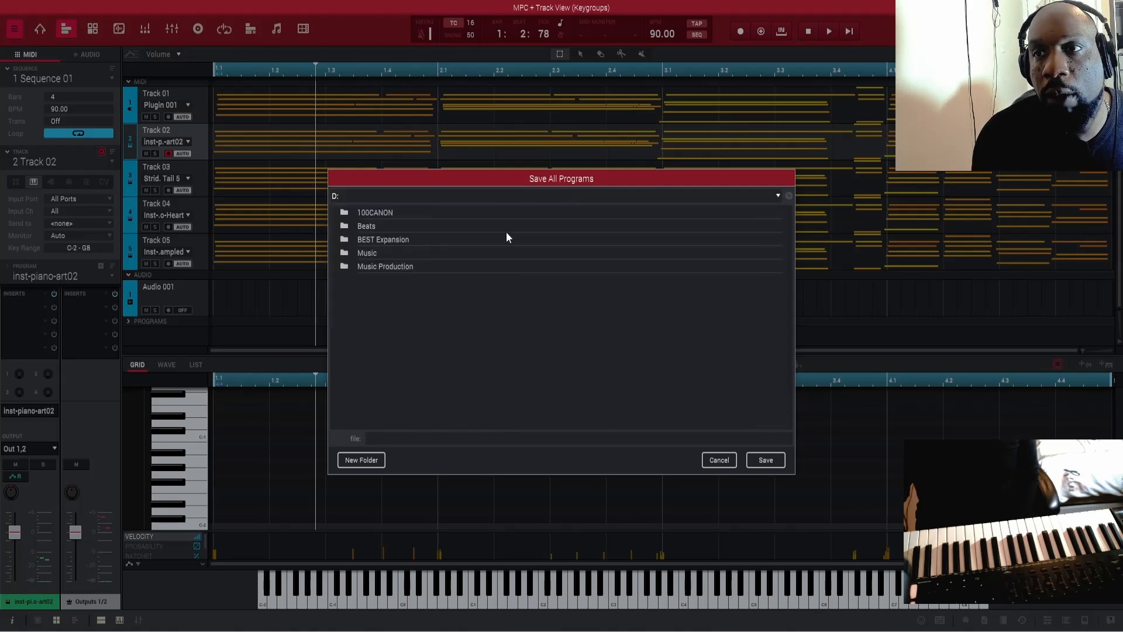
left_click(390, 240)
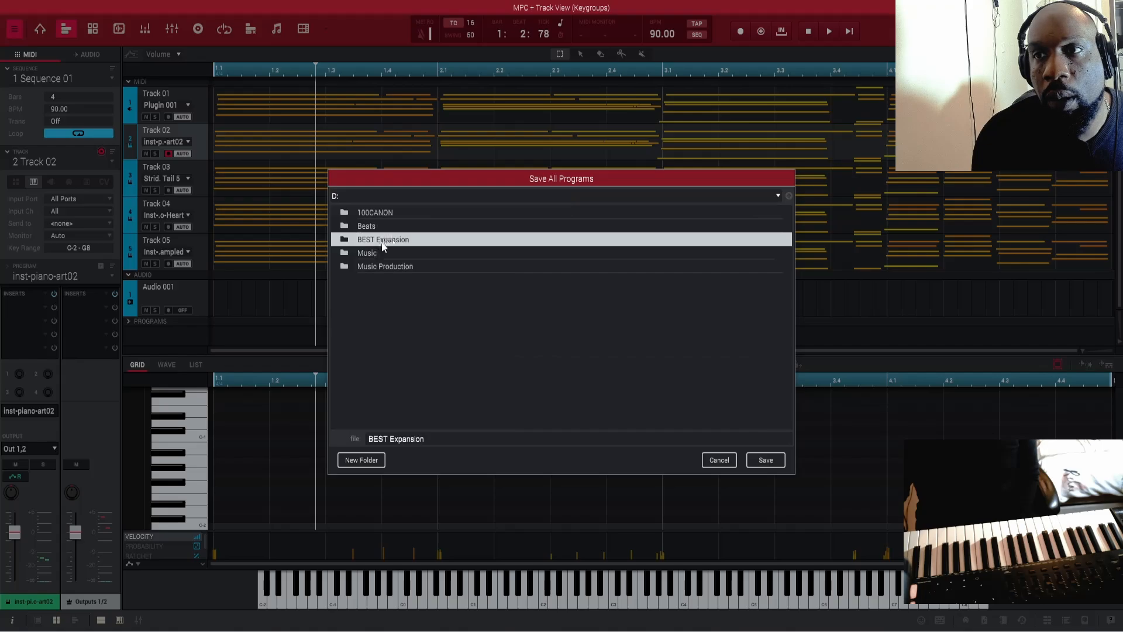
left_click(765, 462)
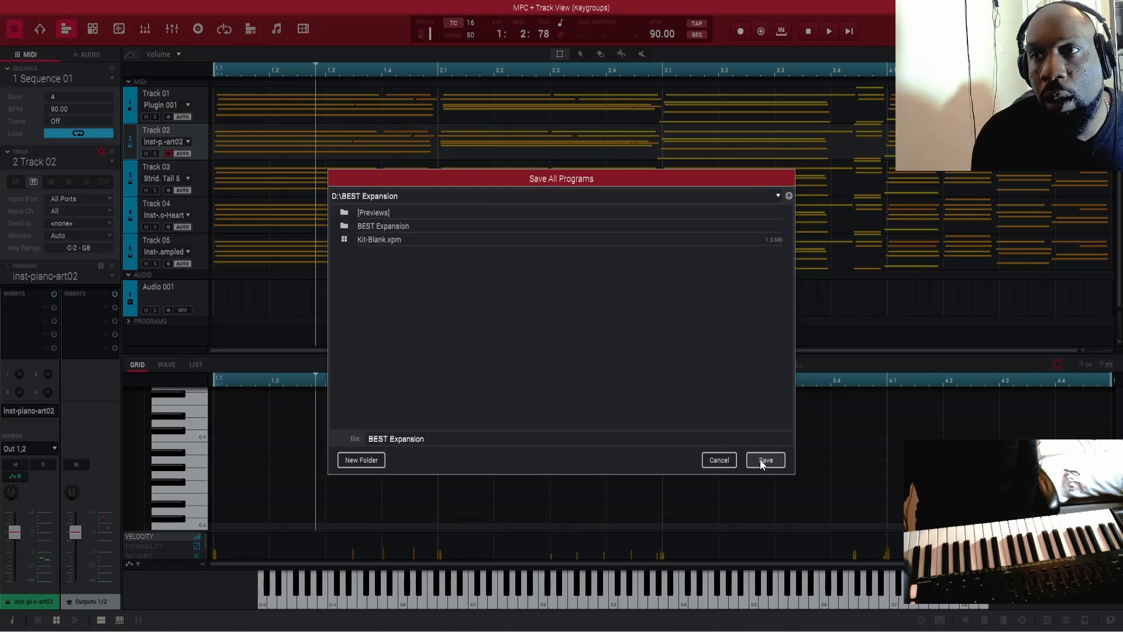
left_click(768, 461)
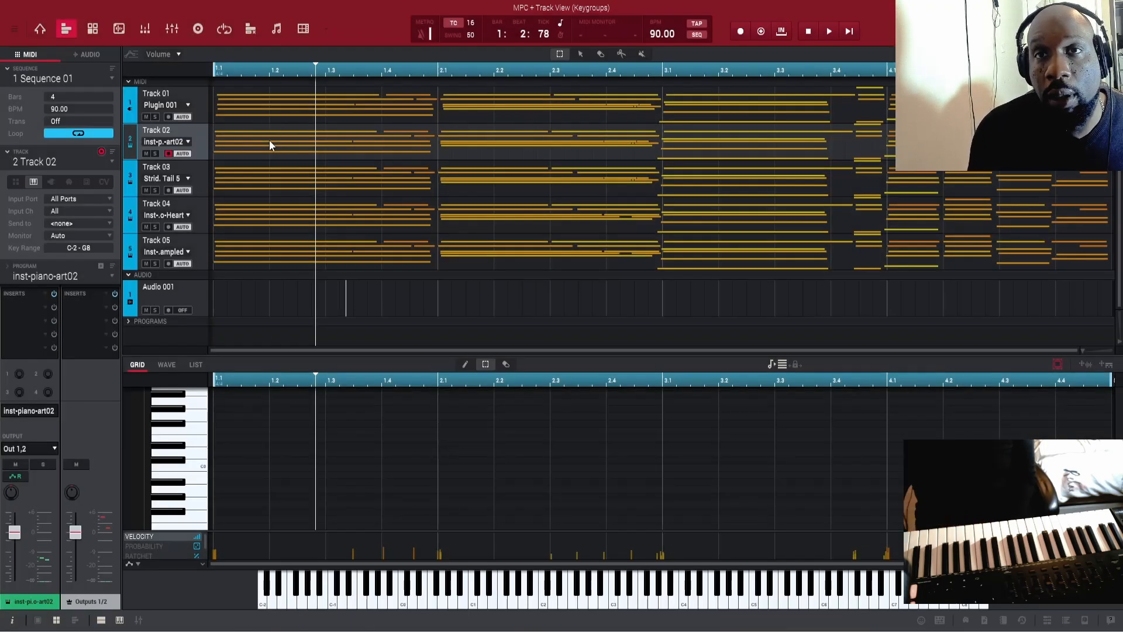
- Set up an audio mixdown of the sequence that renders separate programs in mp3 format
left_click(15, 29)
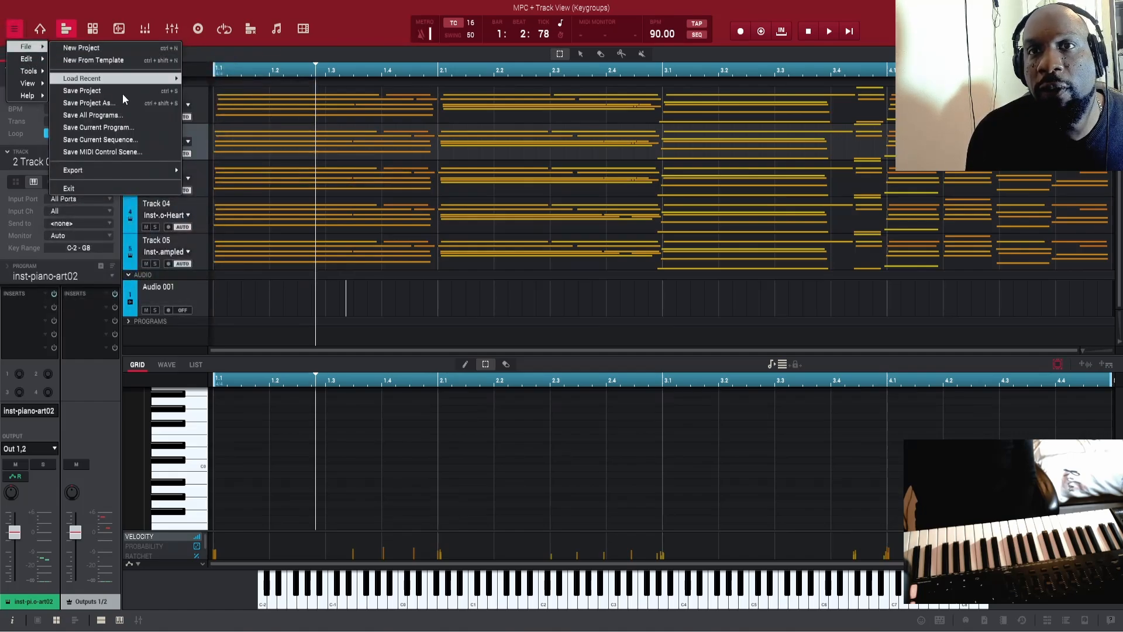
mouse_move(161, 171)
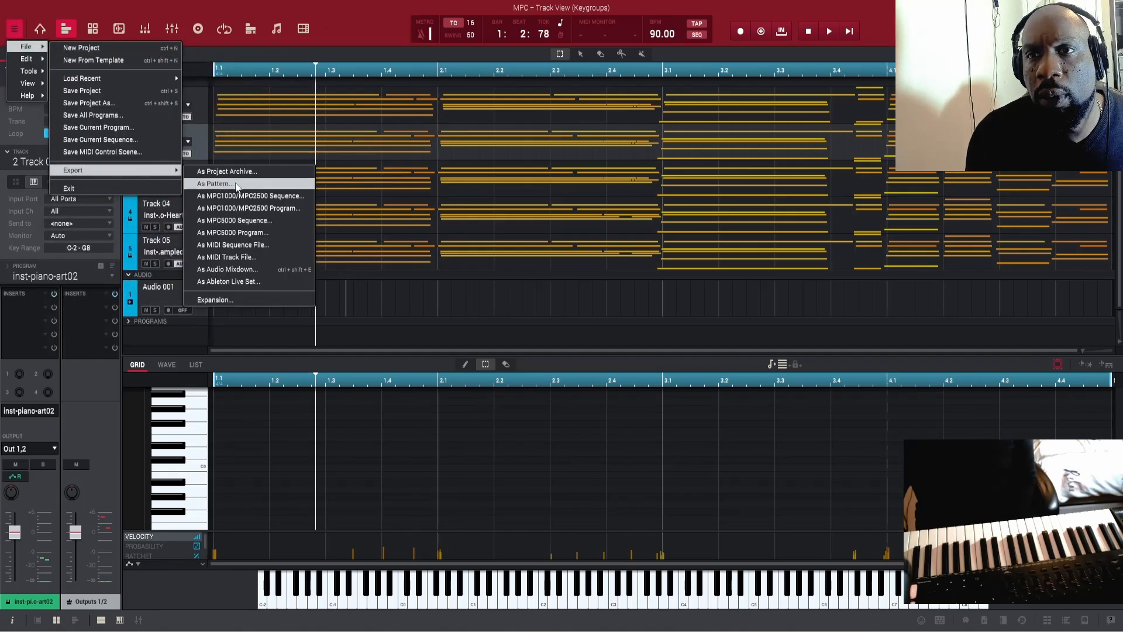
left_click(241, 271)
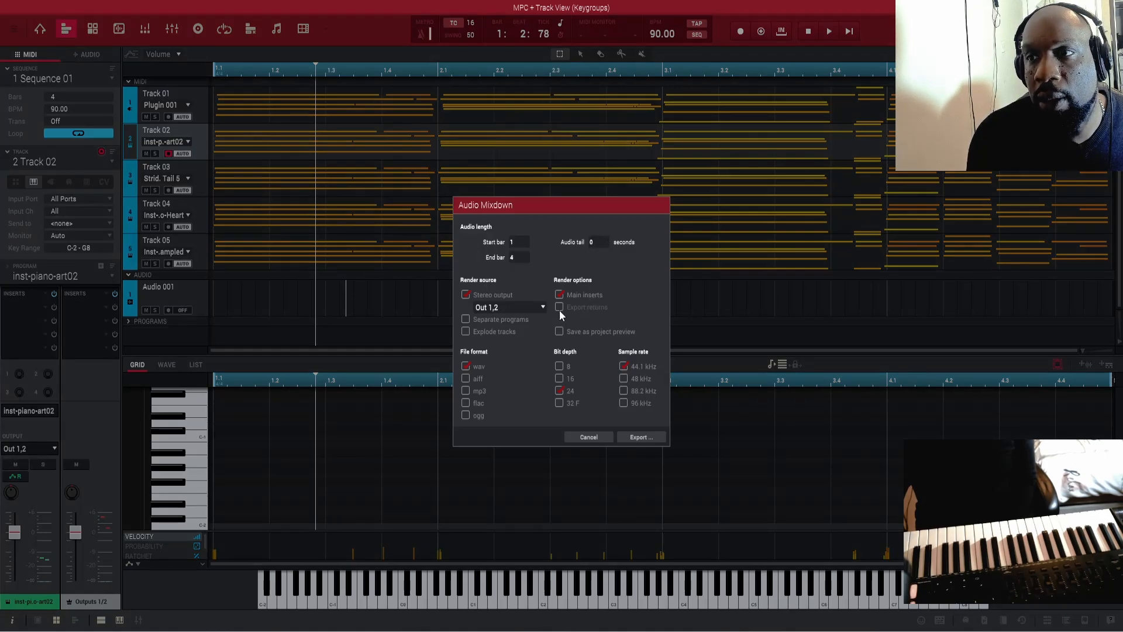
left_click(466, 390)
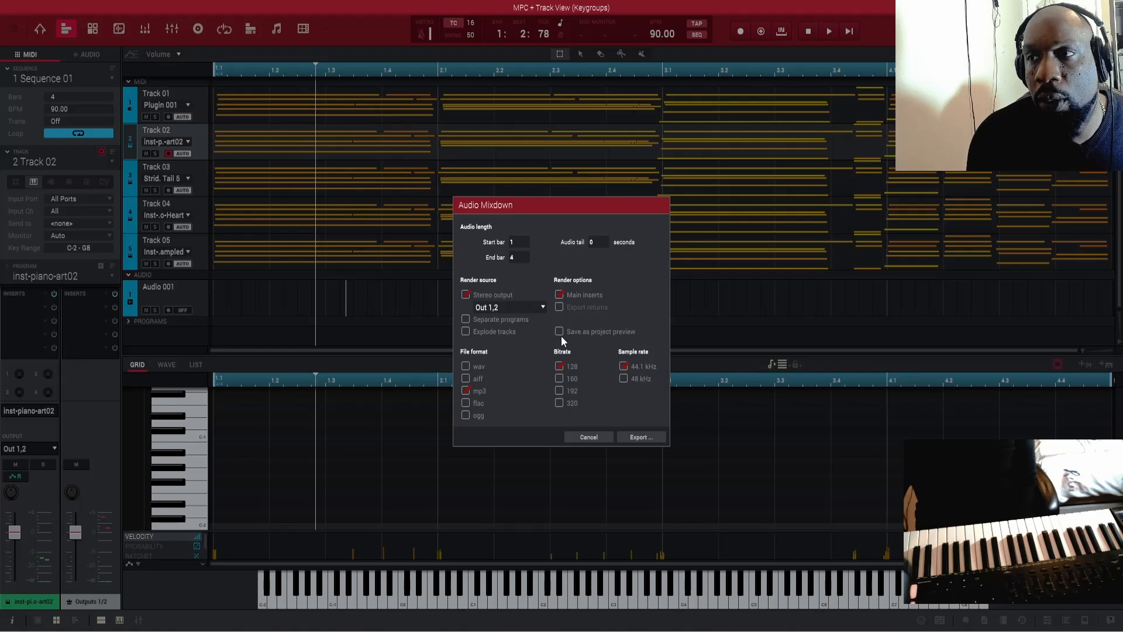
left_click(465, 319)
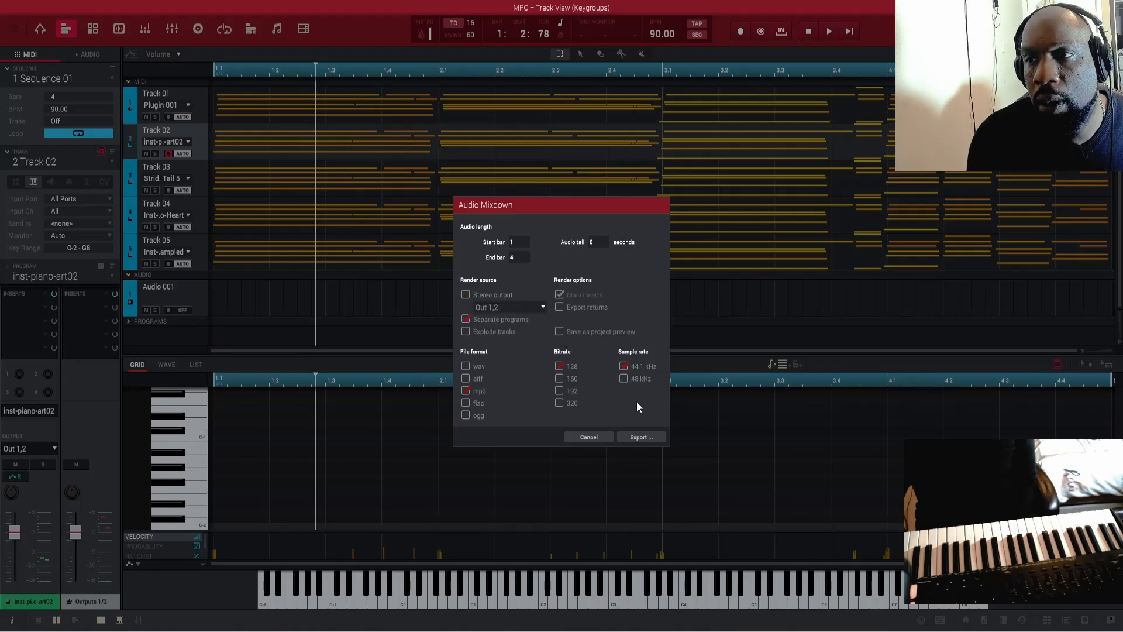
- Export the mixdown as Keygroups.mp3 into the [Previews] folder inside BEST Expansion on the D: drive
left_click(635, 436)
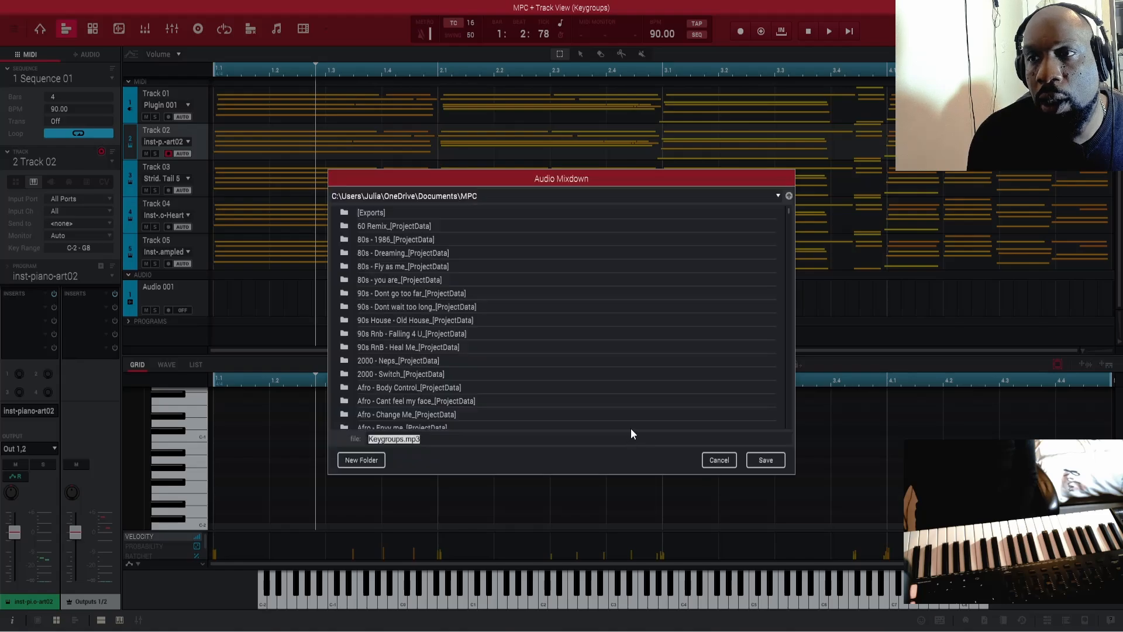
left_click(779, 196)
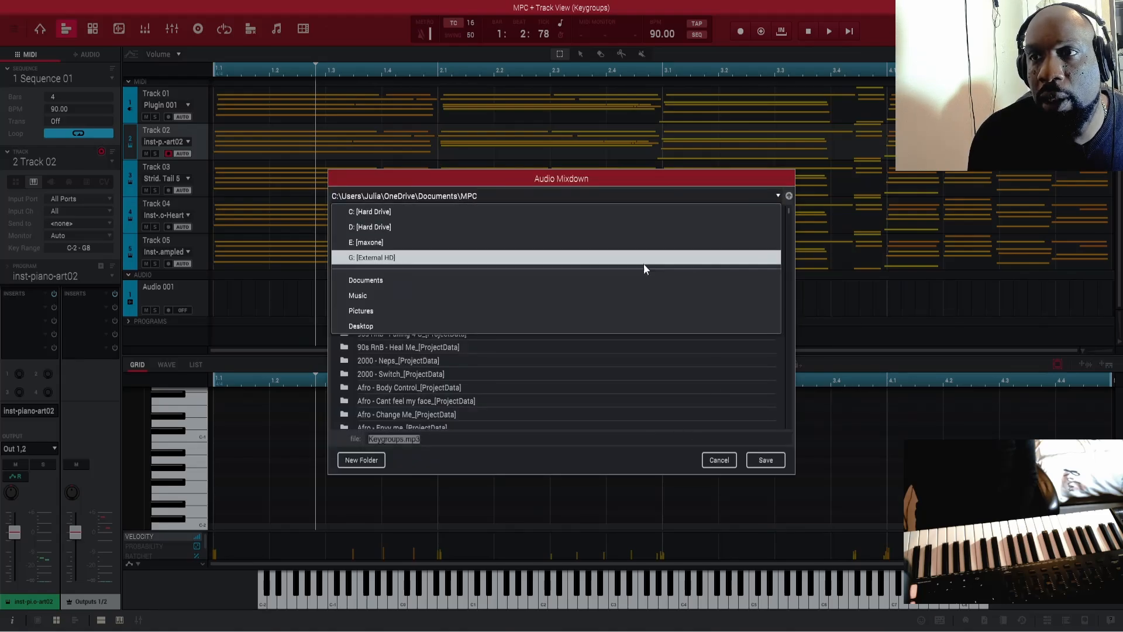
left_click(415, 228)
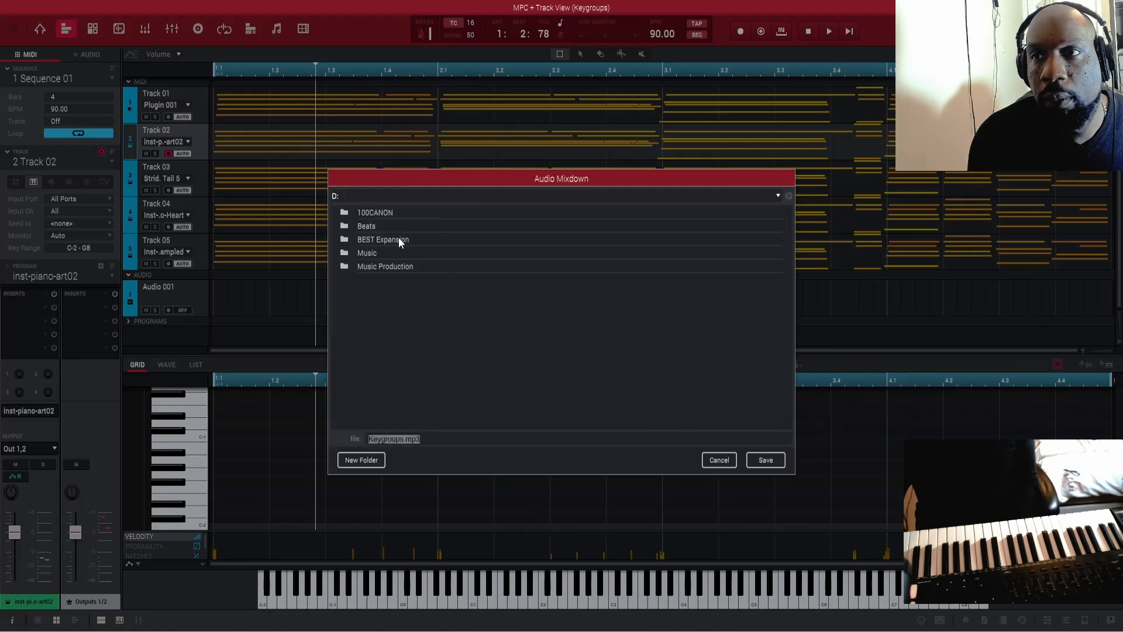
double_click(399, 240)
left_click(371, 215)
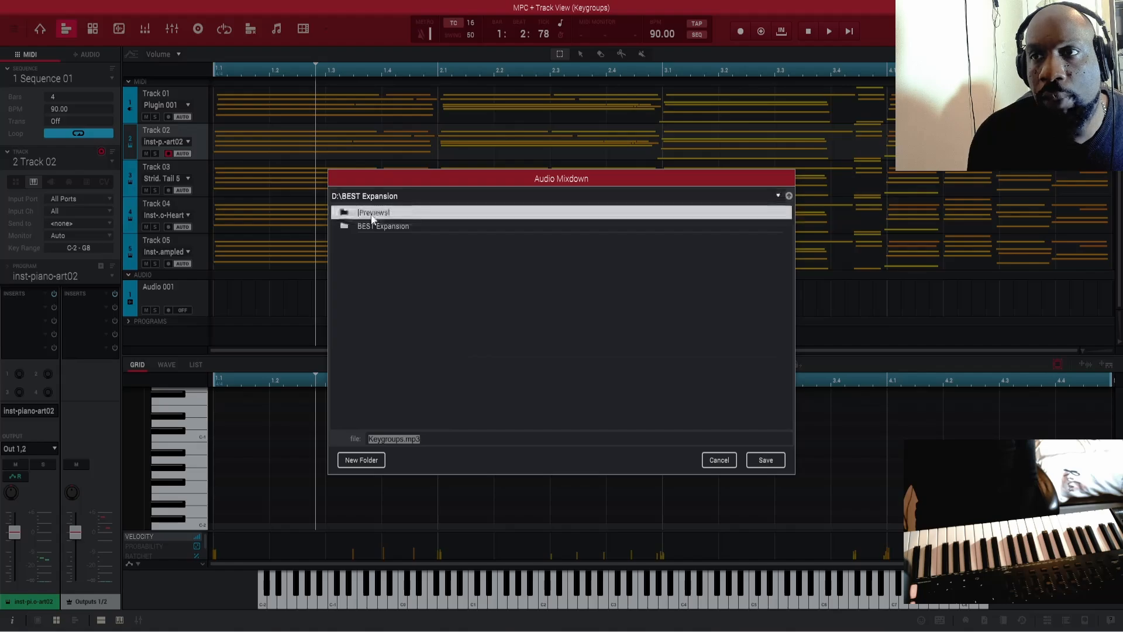
double_click(371, 216)
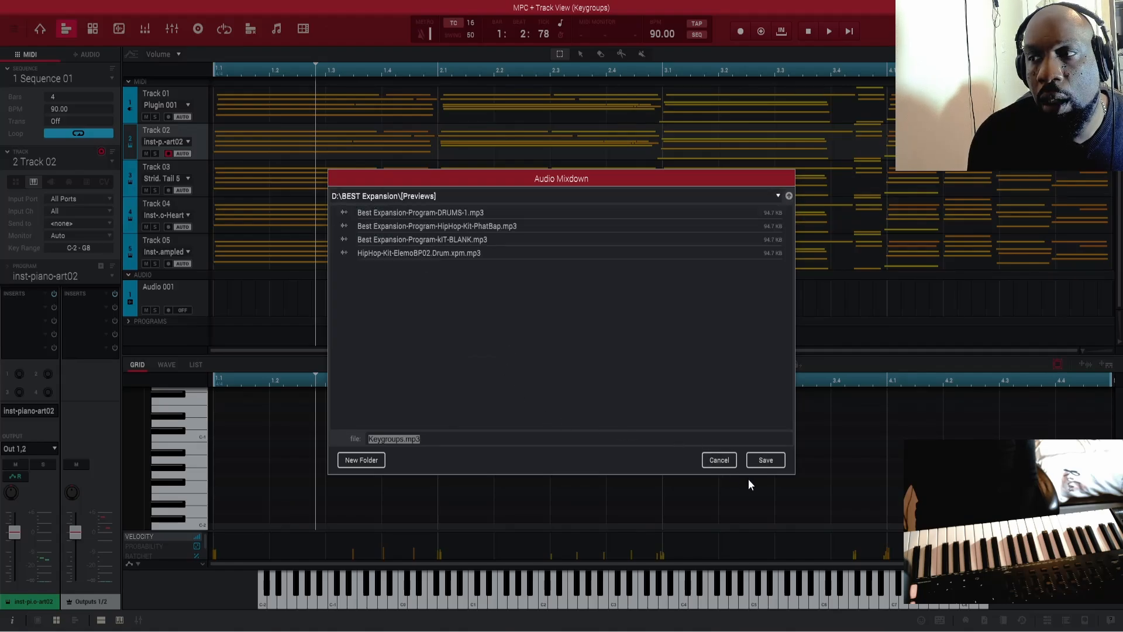
left_click(763, 460)
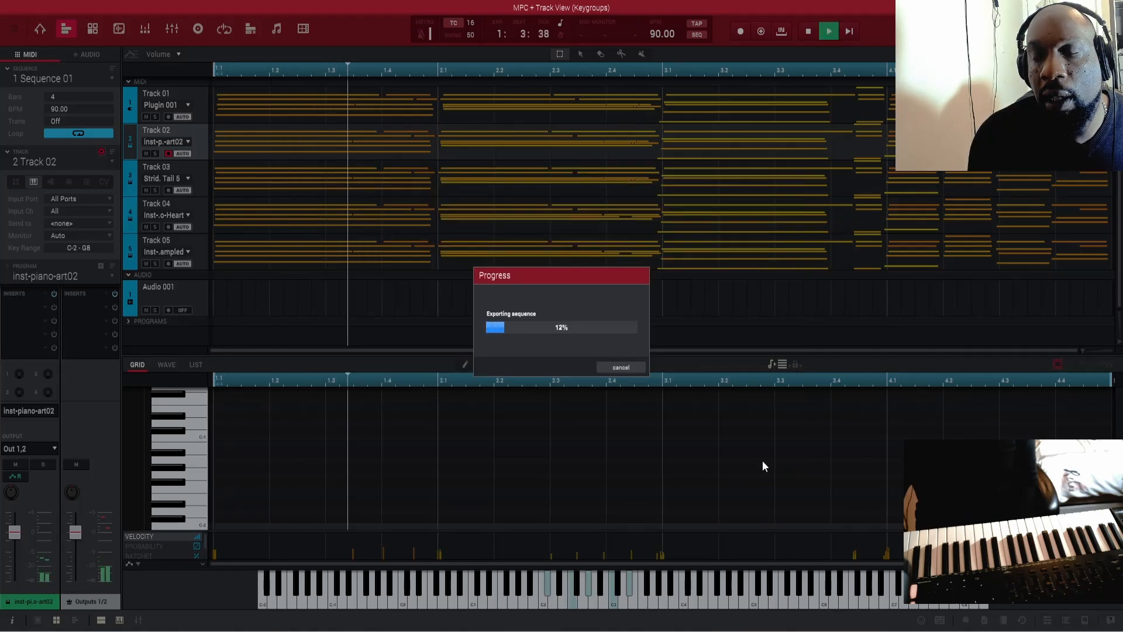